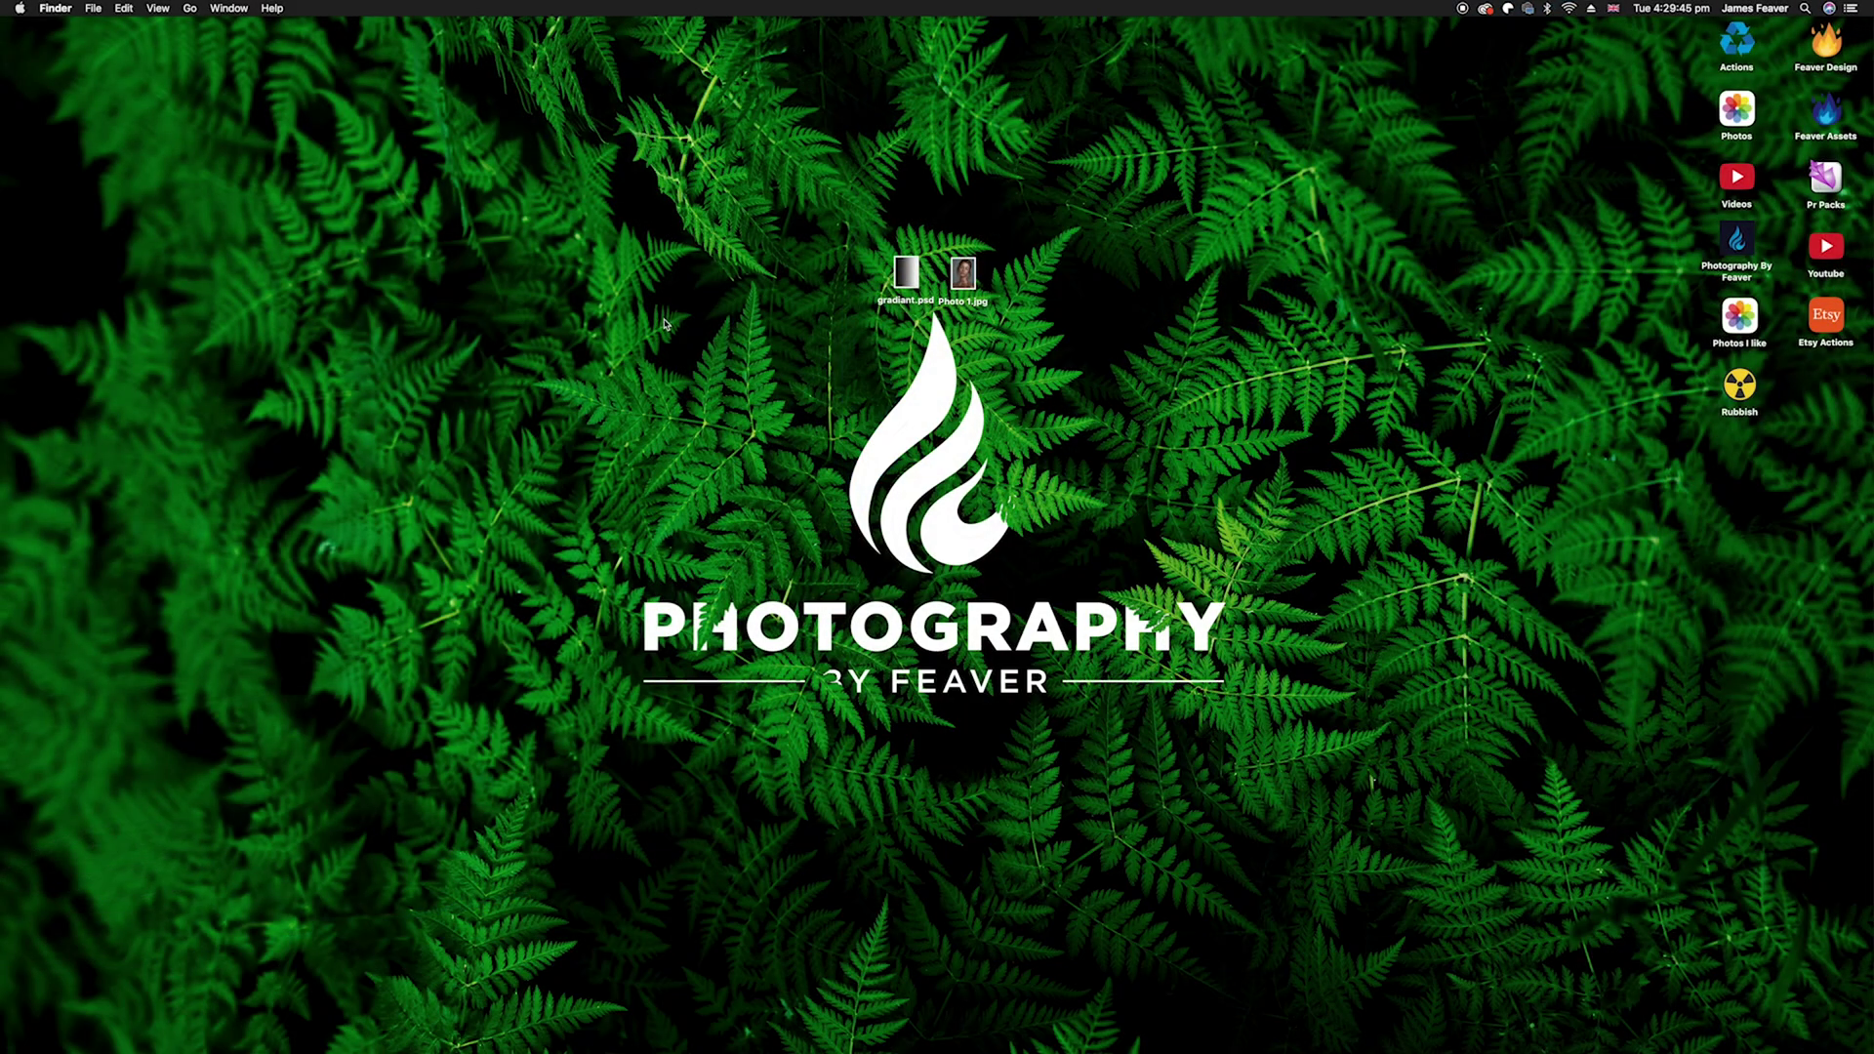
Open the gradient PSD from the desktop in Photoshop and start a Camera Raw Filter with the Color Grading controls expanded
double_click(917, 281)
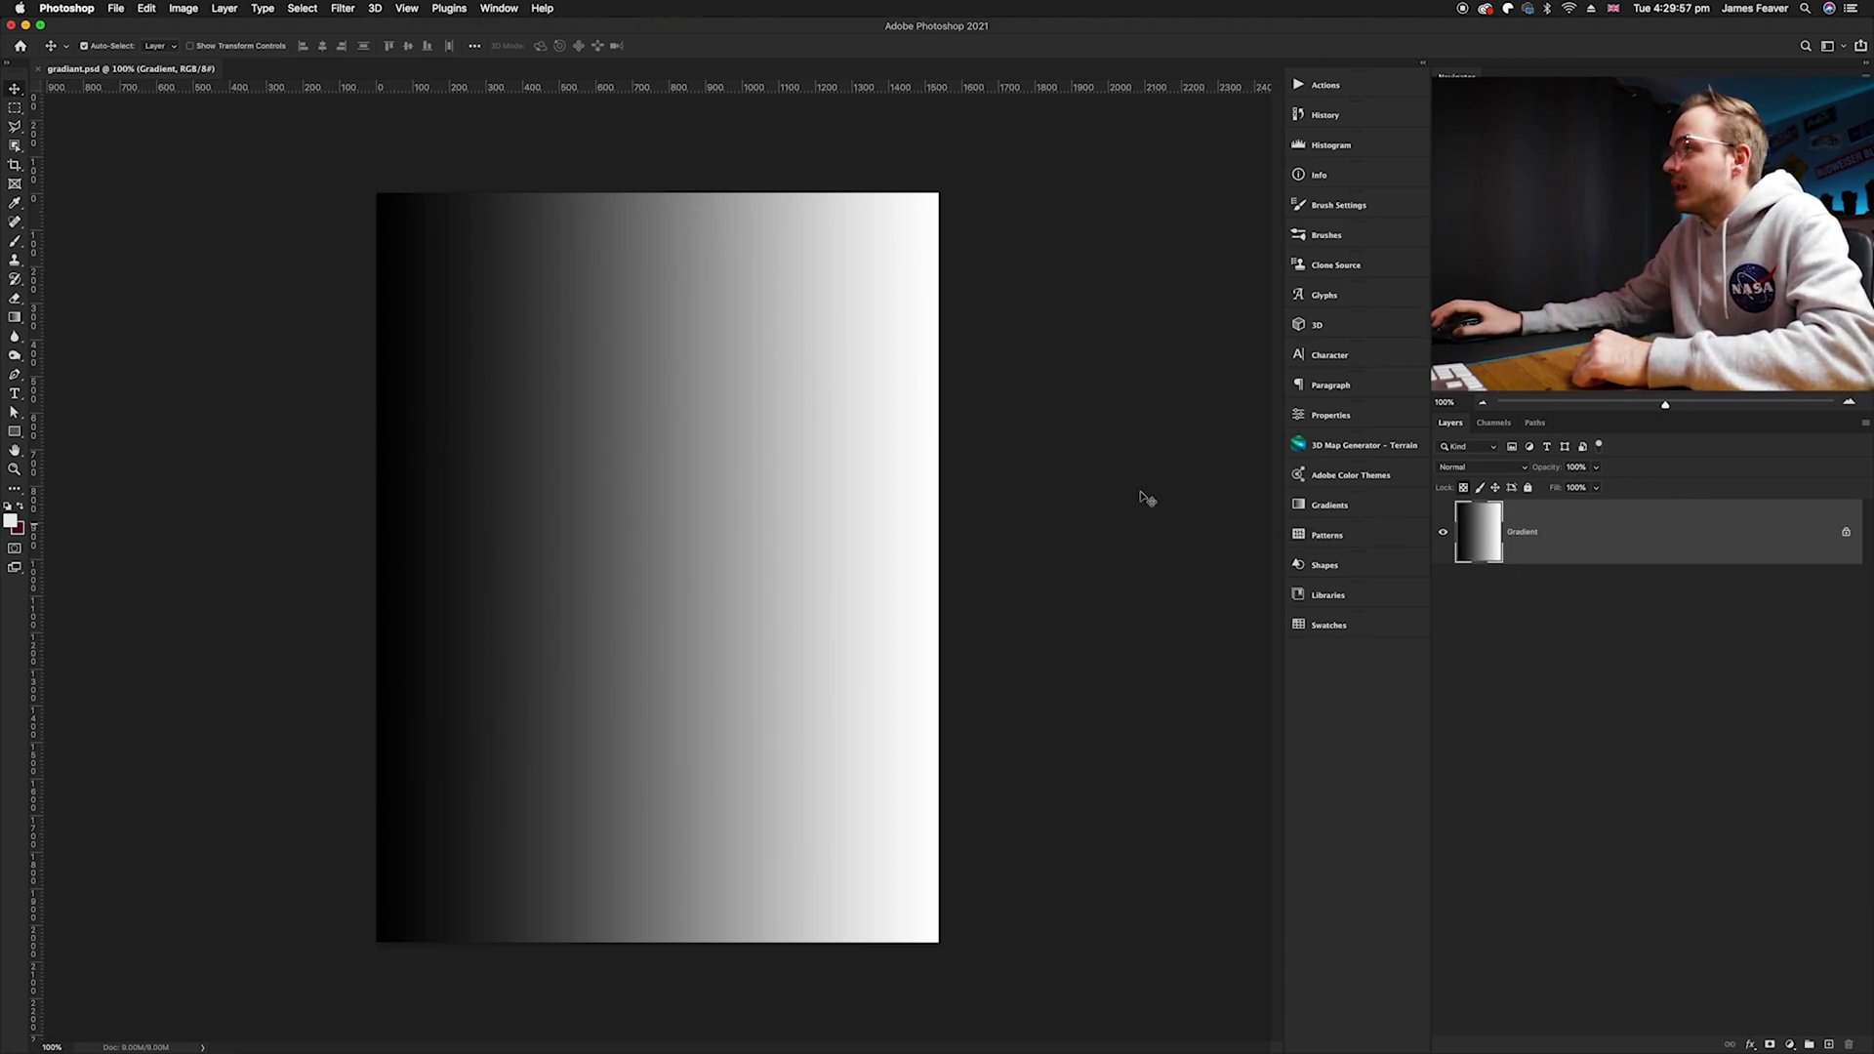
left_click(344, 12)
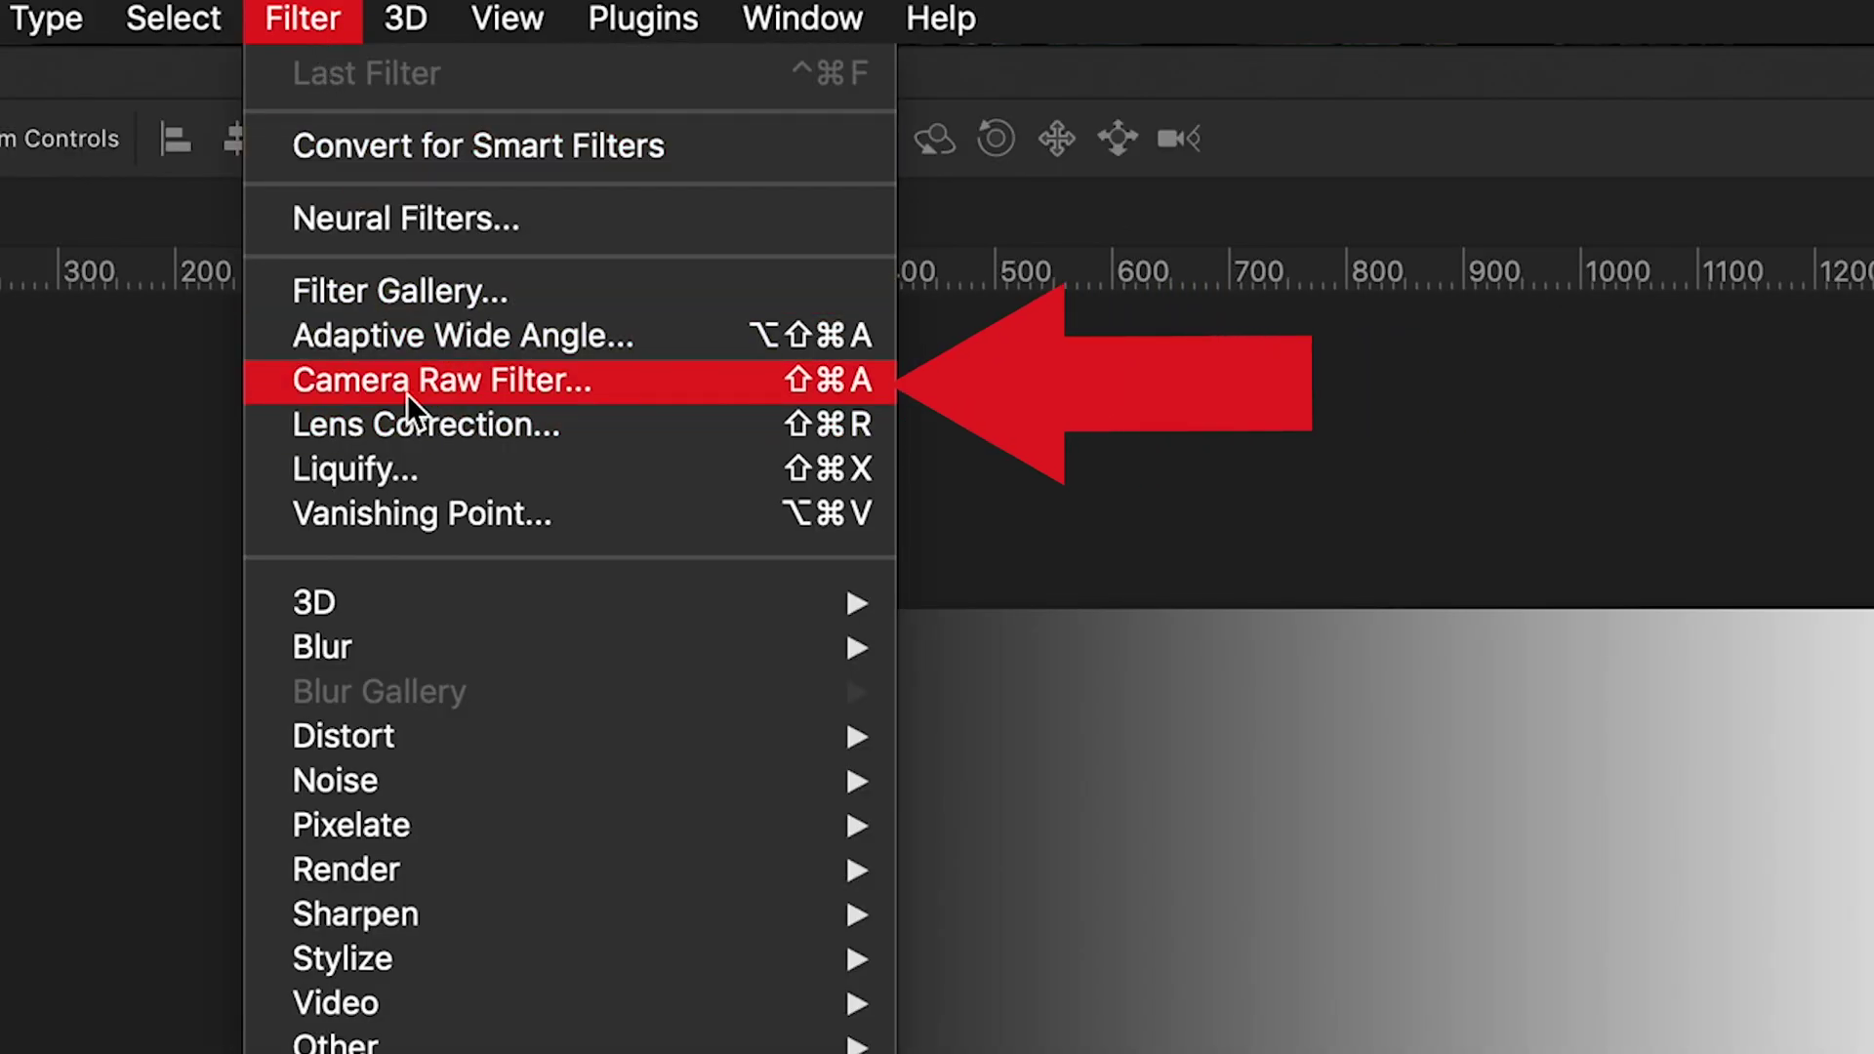
left_click(407, 395)
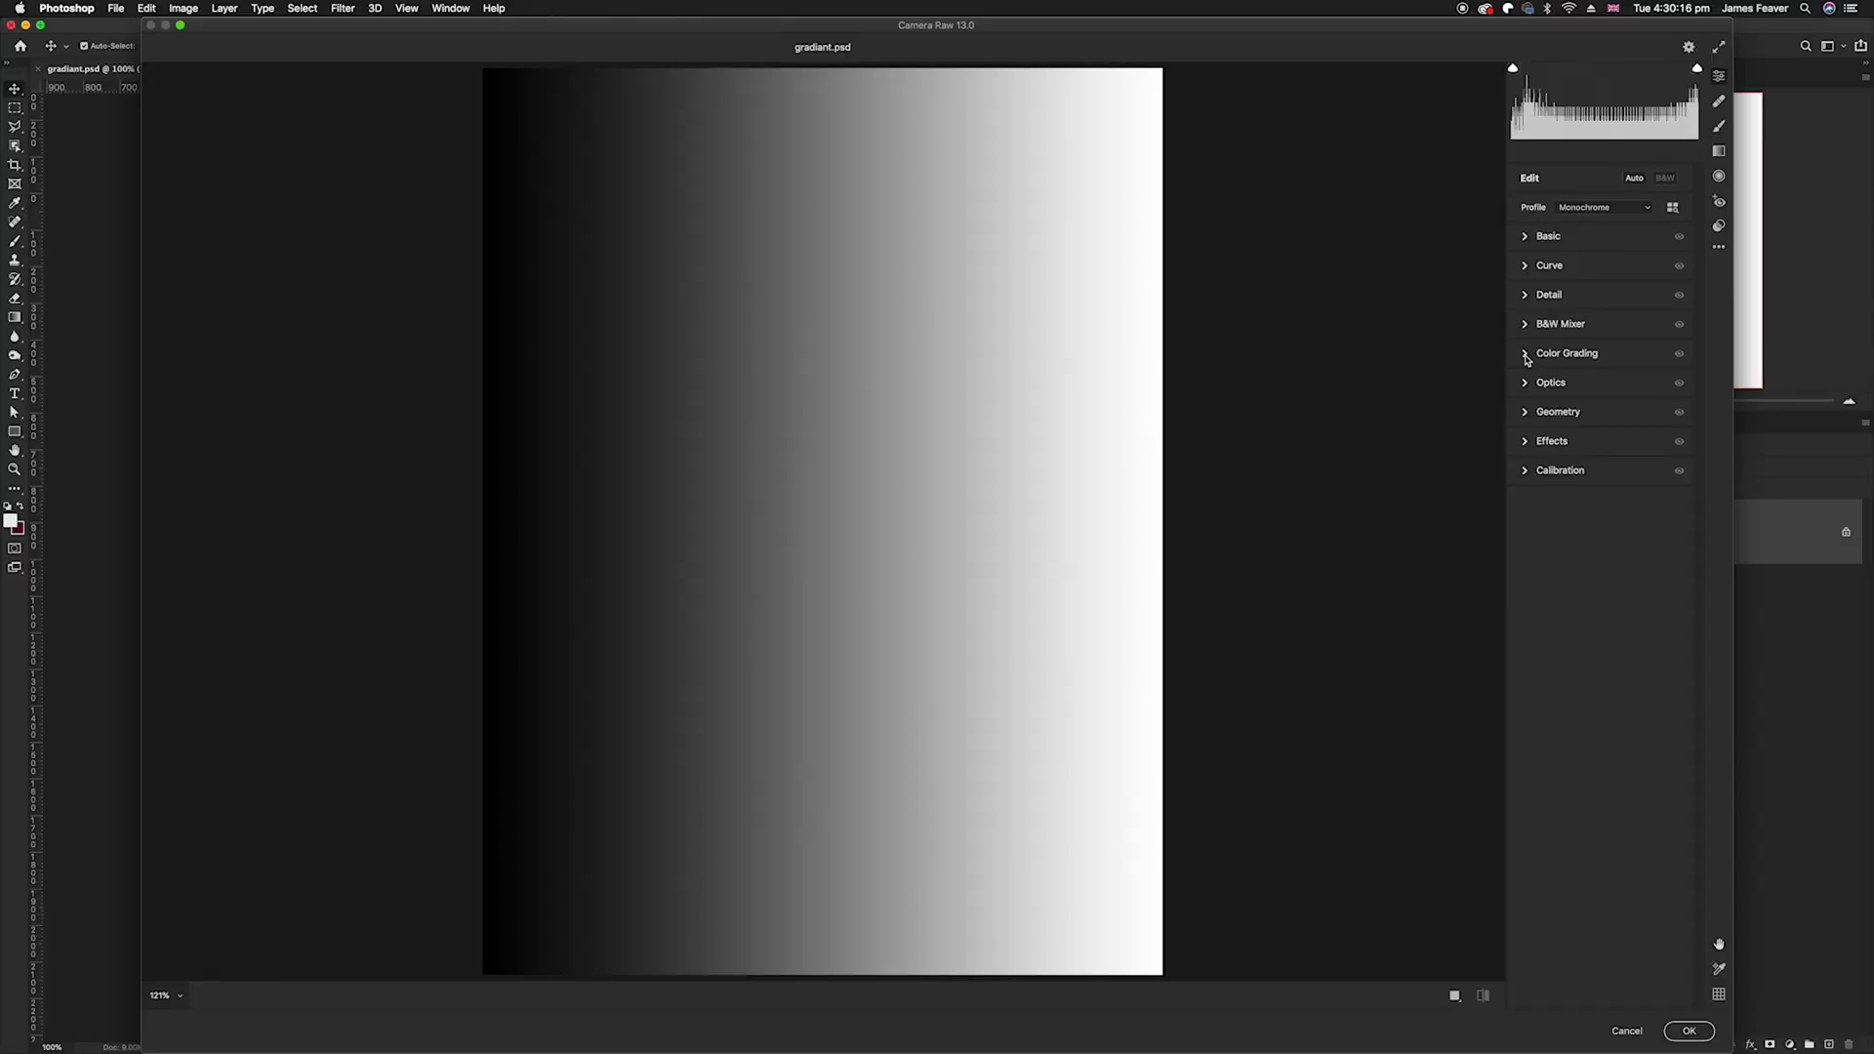
left_click(1525, 355)
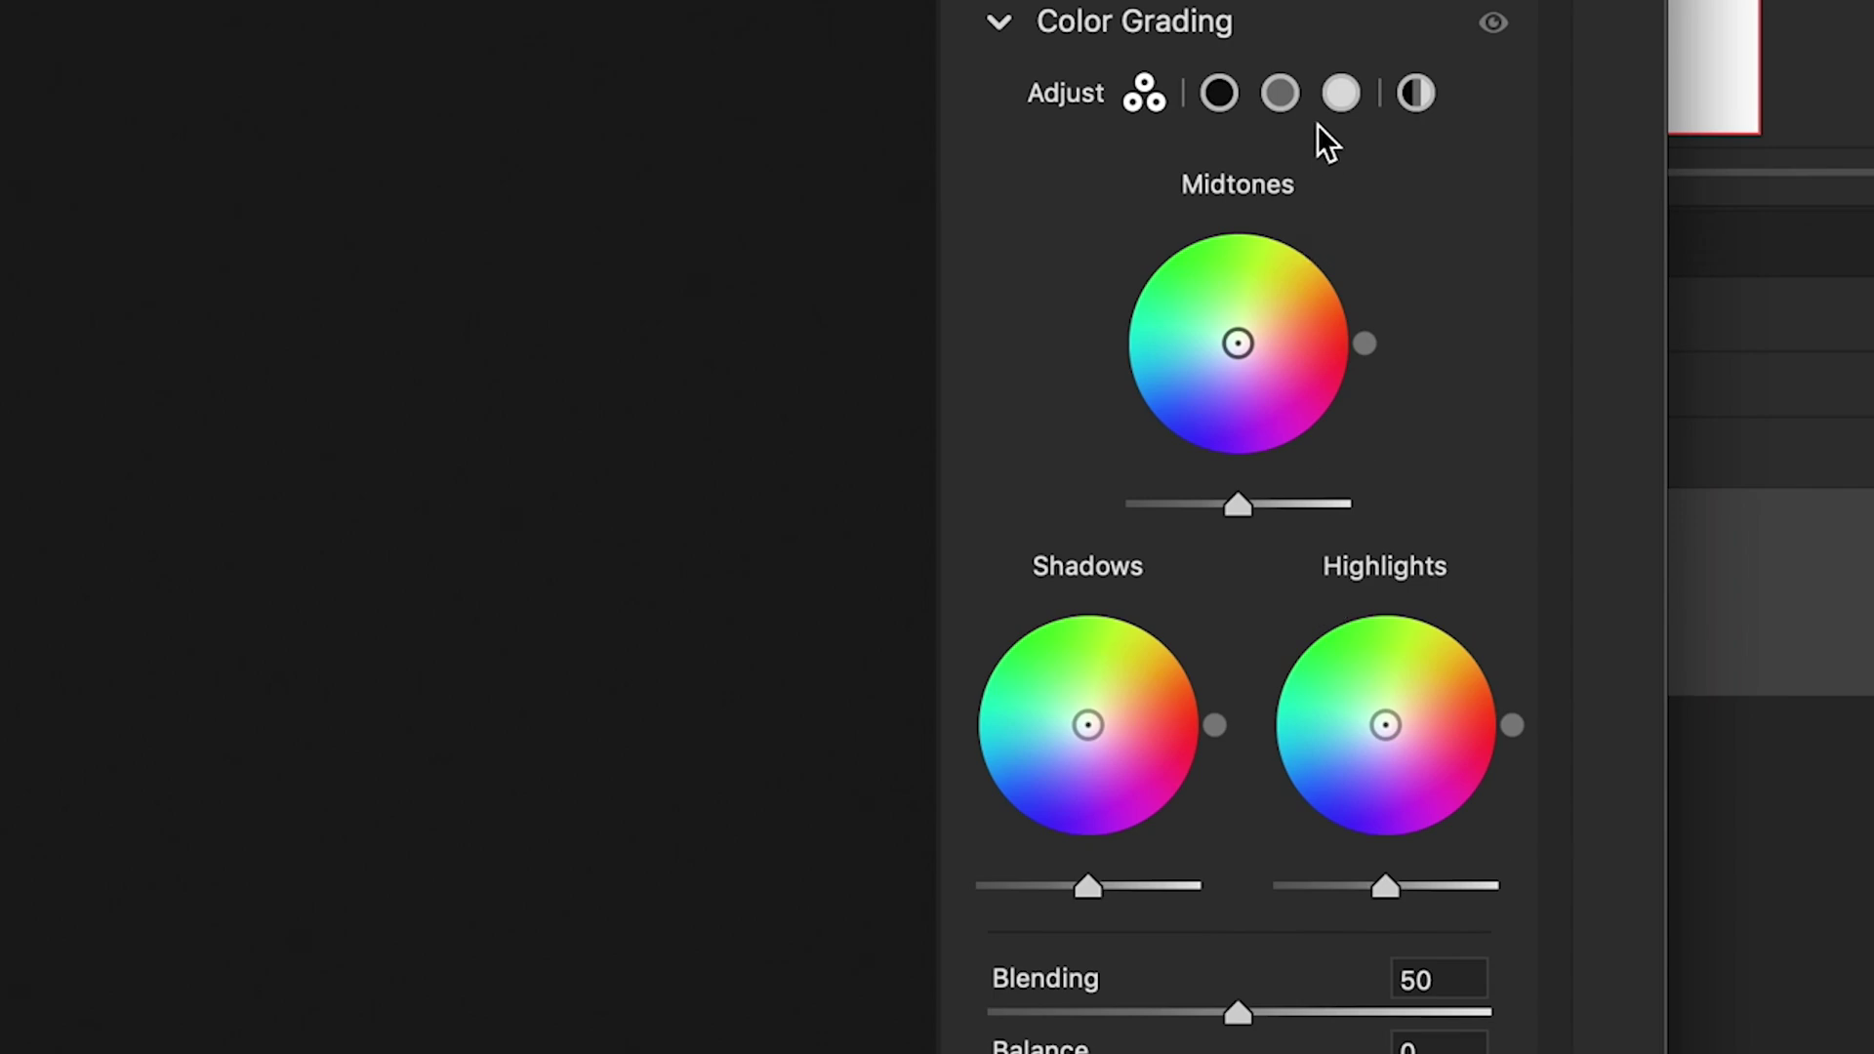
Examine the individual shadows, midtones and highlights color wheels, ending on the combined three-wheel view
left_click(1220, 95)
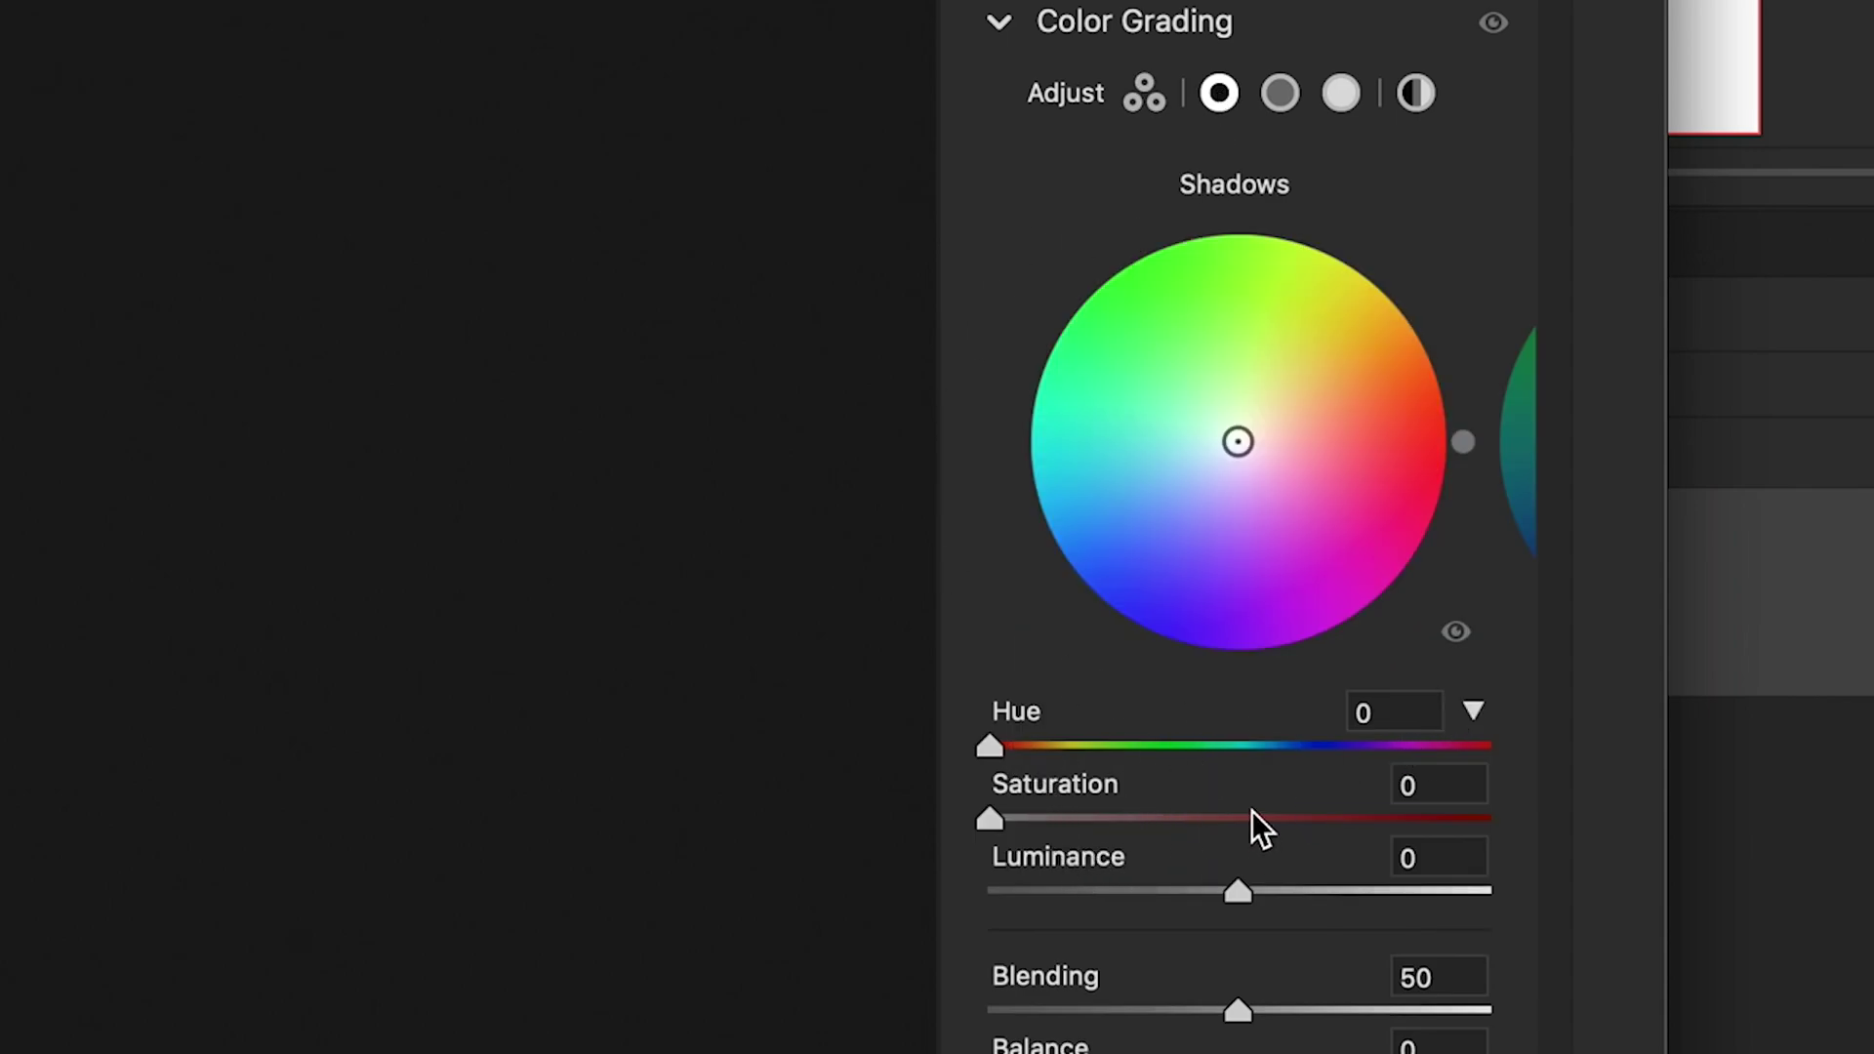
left_click(1277, 93)
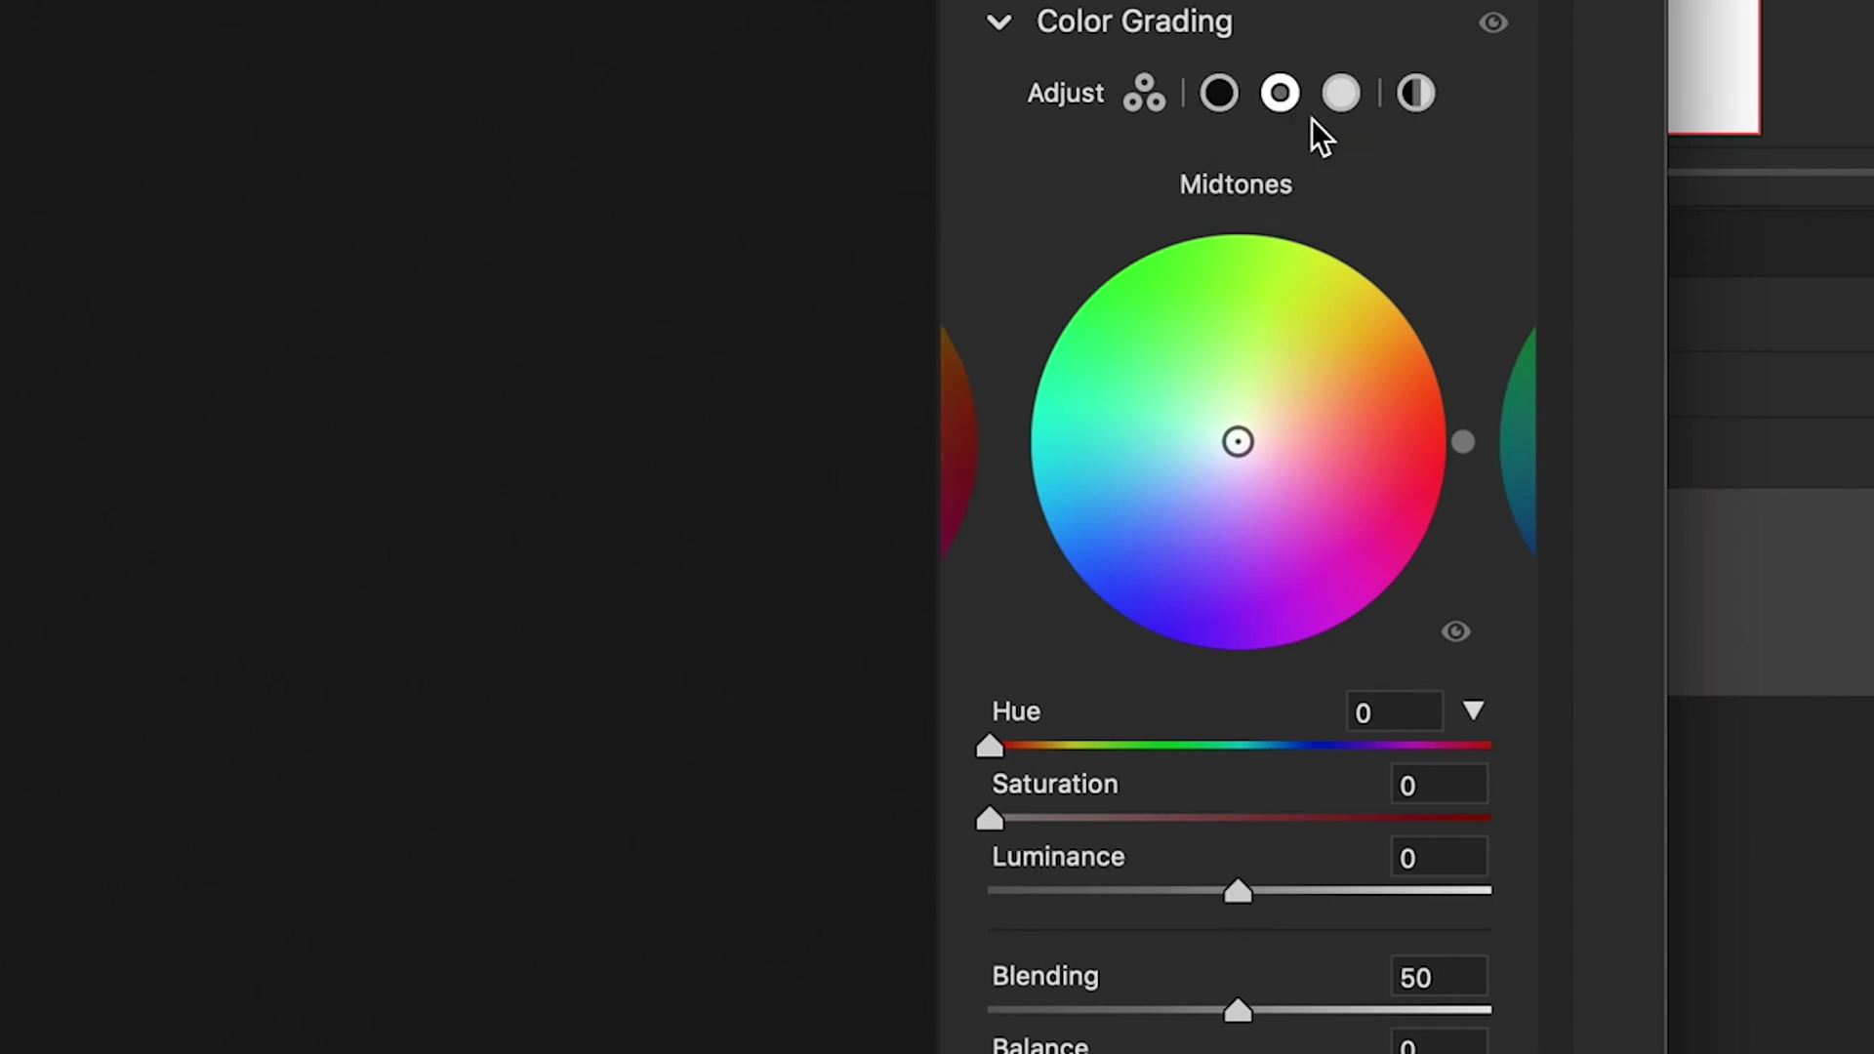
left_click(1342, 94)
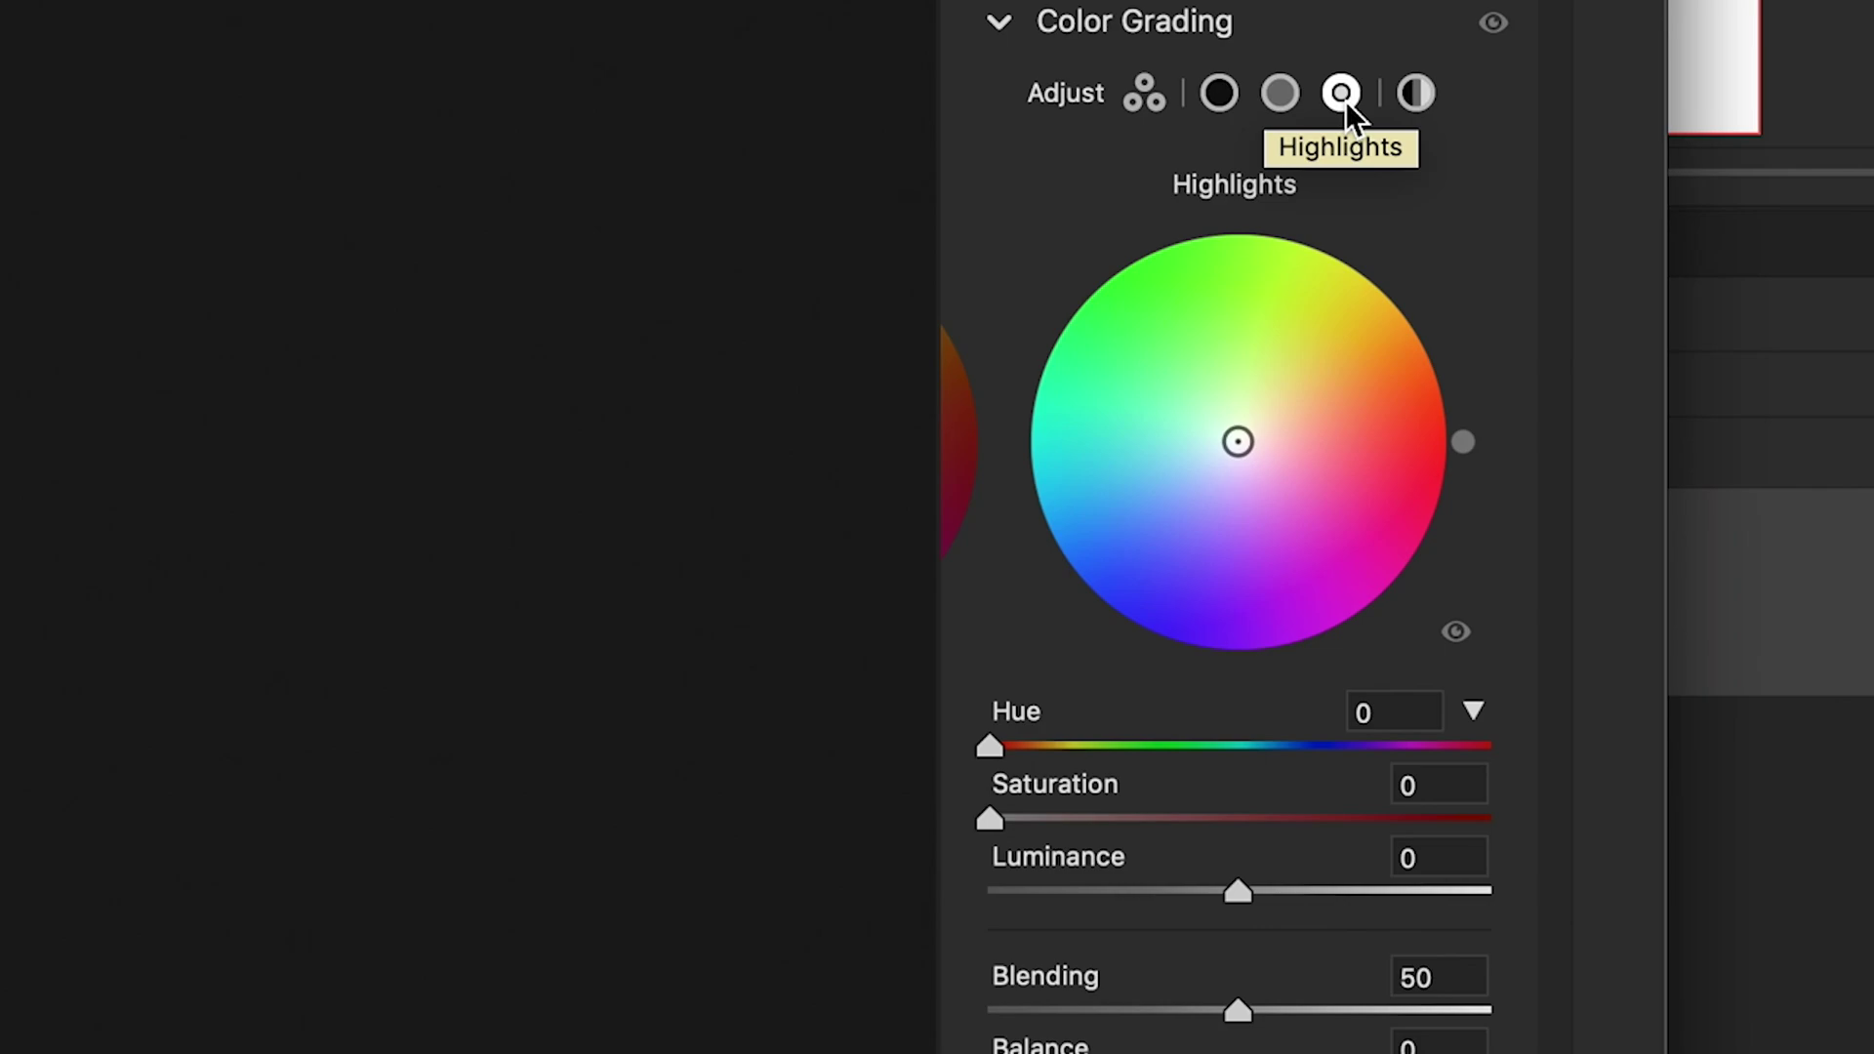
left_click(1146, 93)
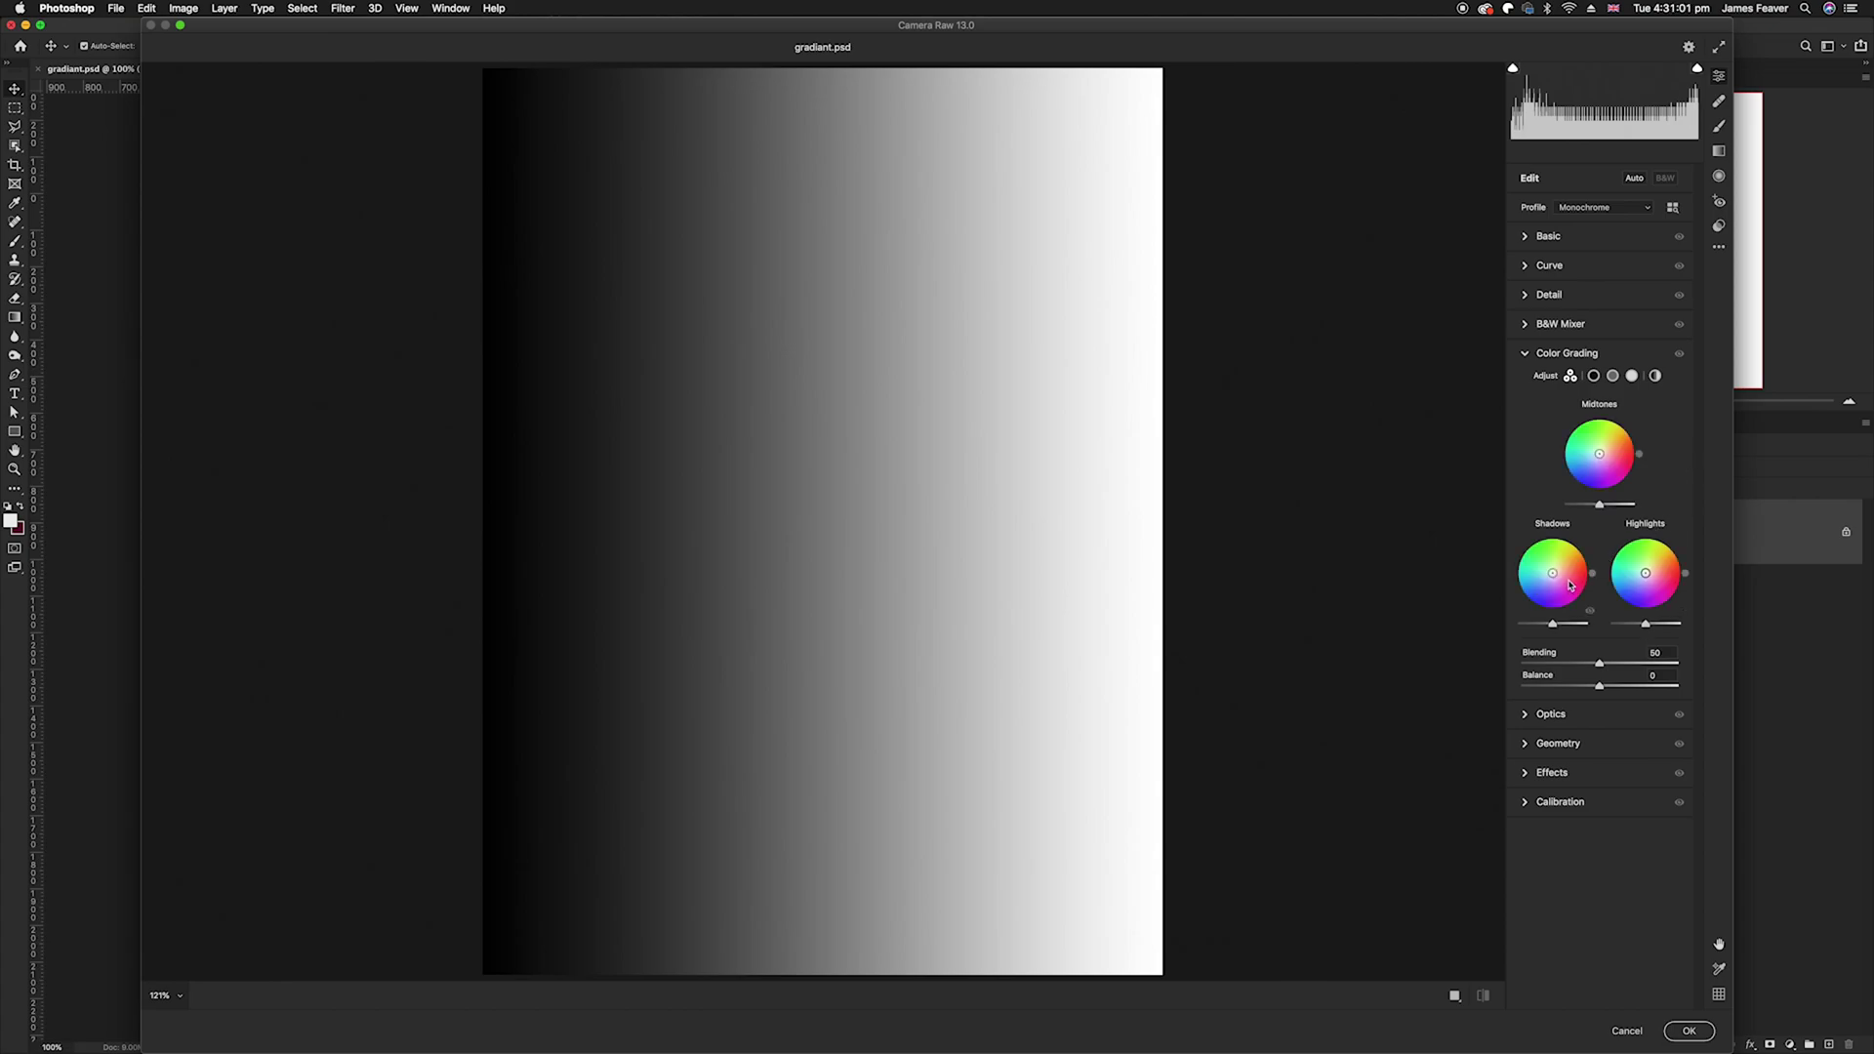
Tint the gradient's shadows blue and its midtones green with hue 112 and saturation 72
left_click_drag(1556, 579, 1540, 593)
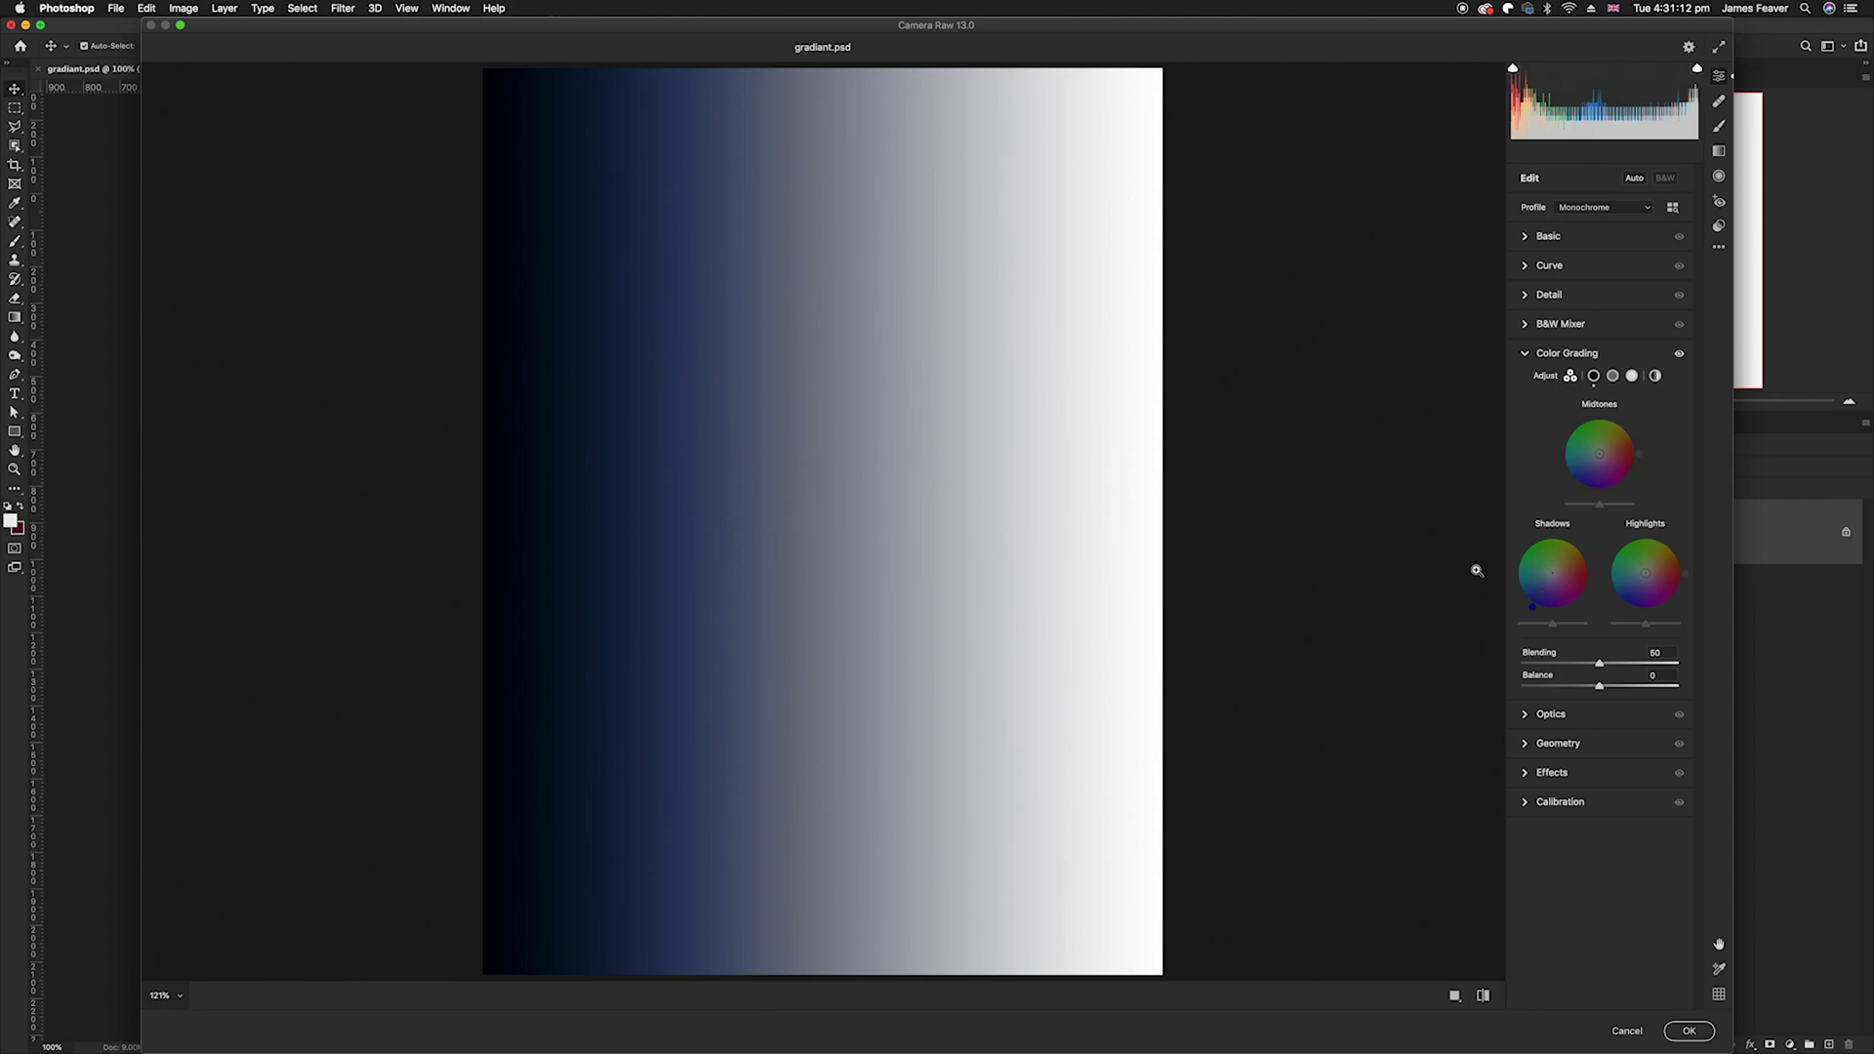
left_click(1612, 376)
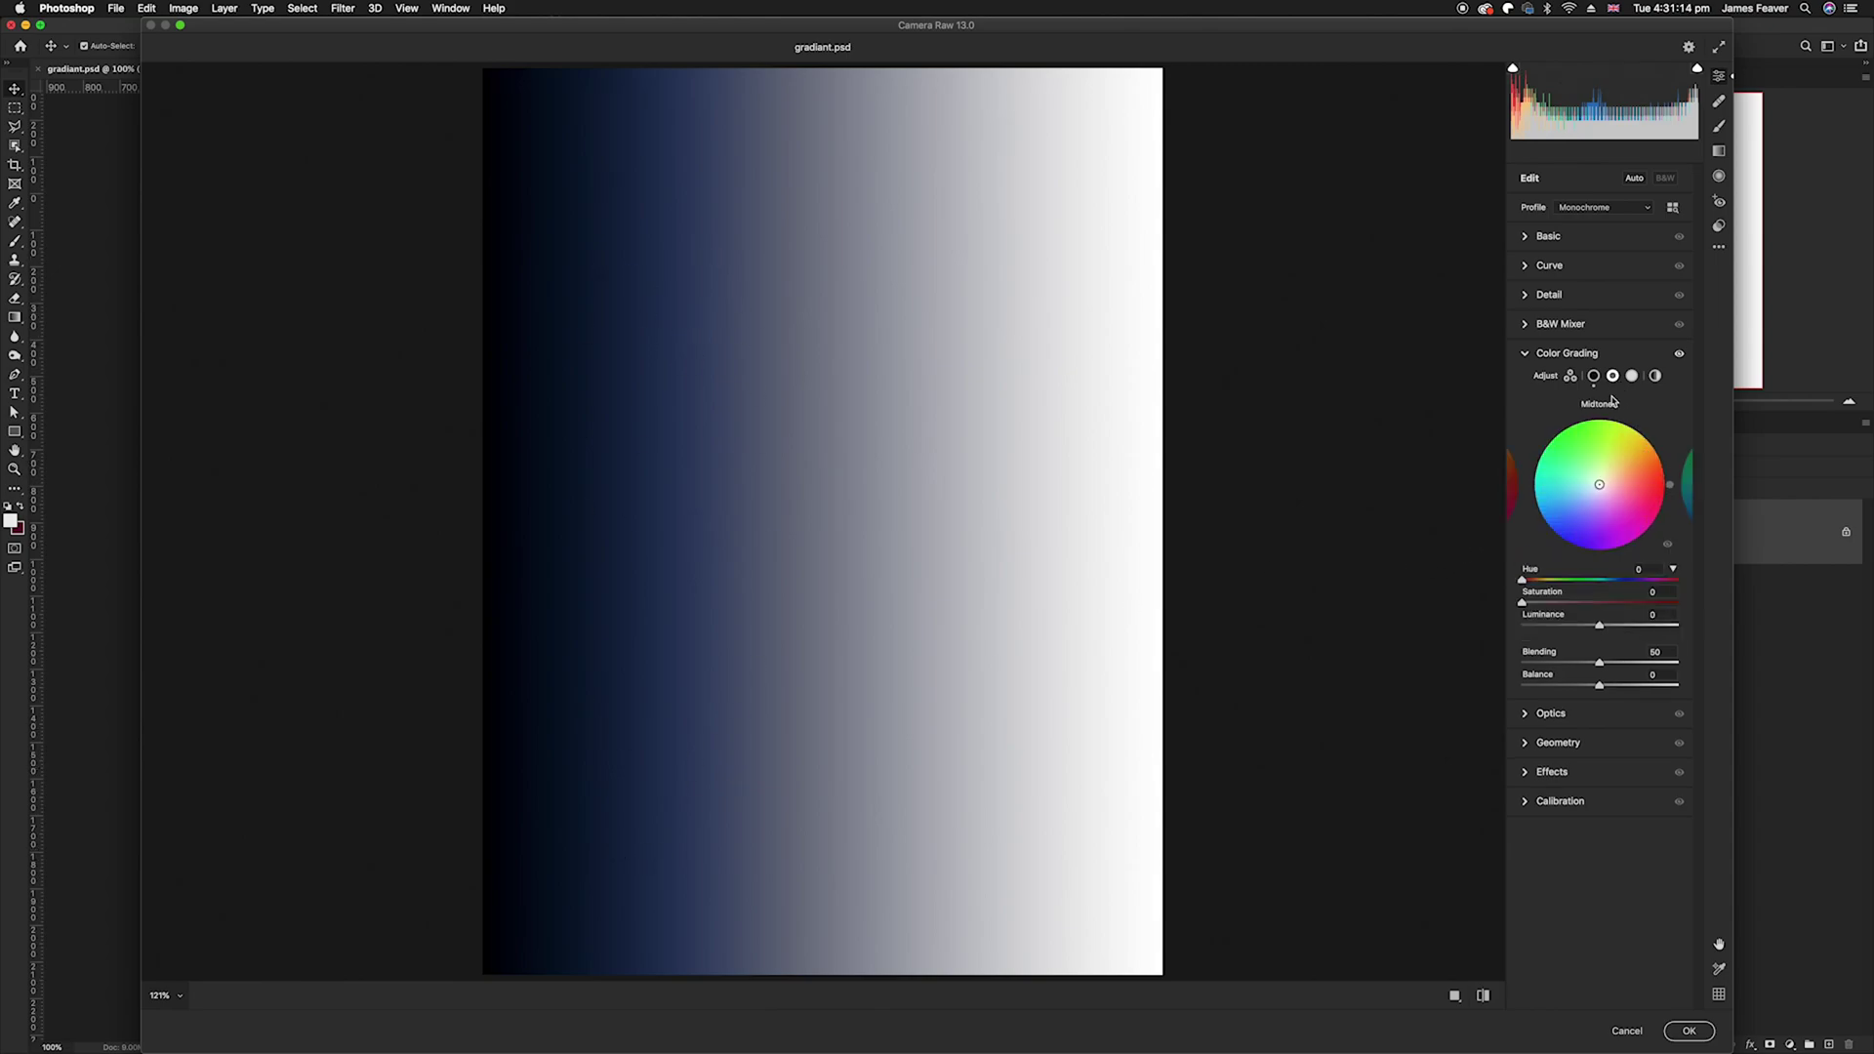
left_click_drag(1600, 487, 1582, 443)
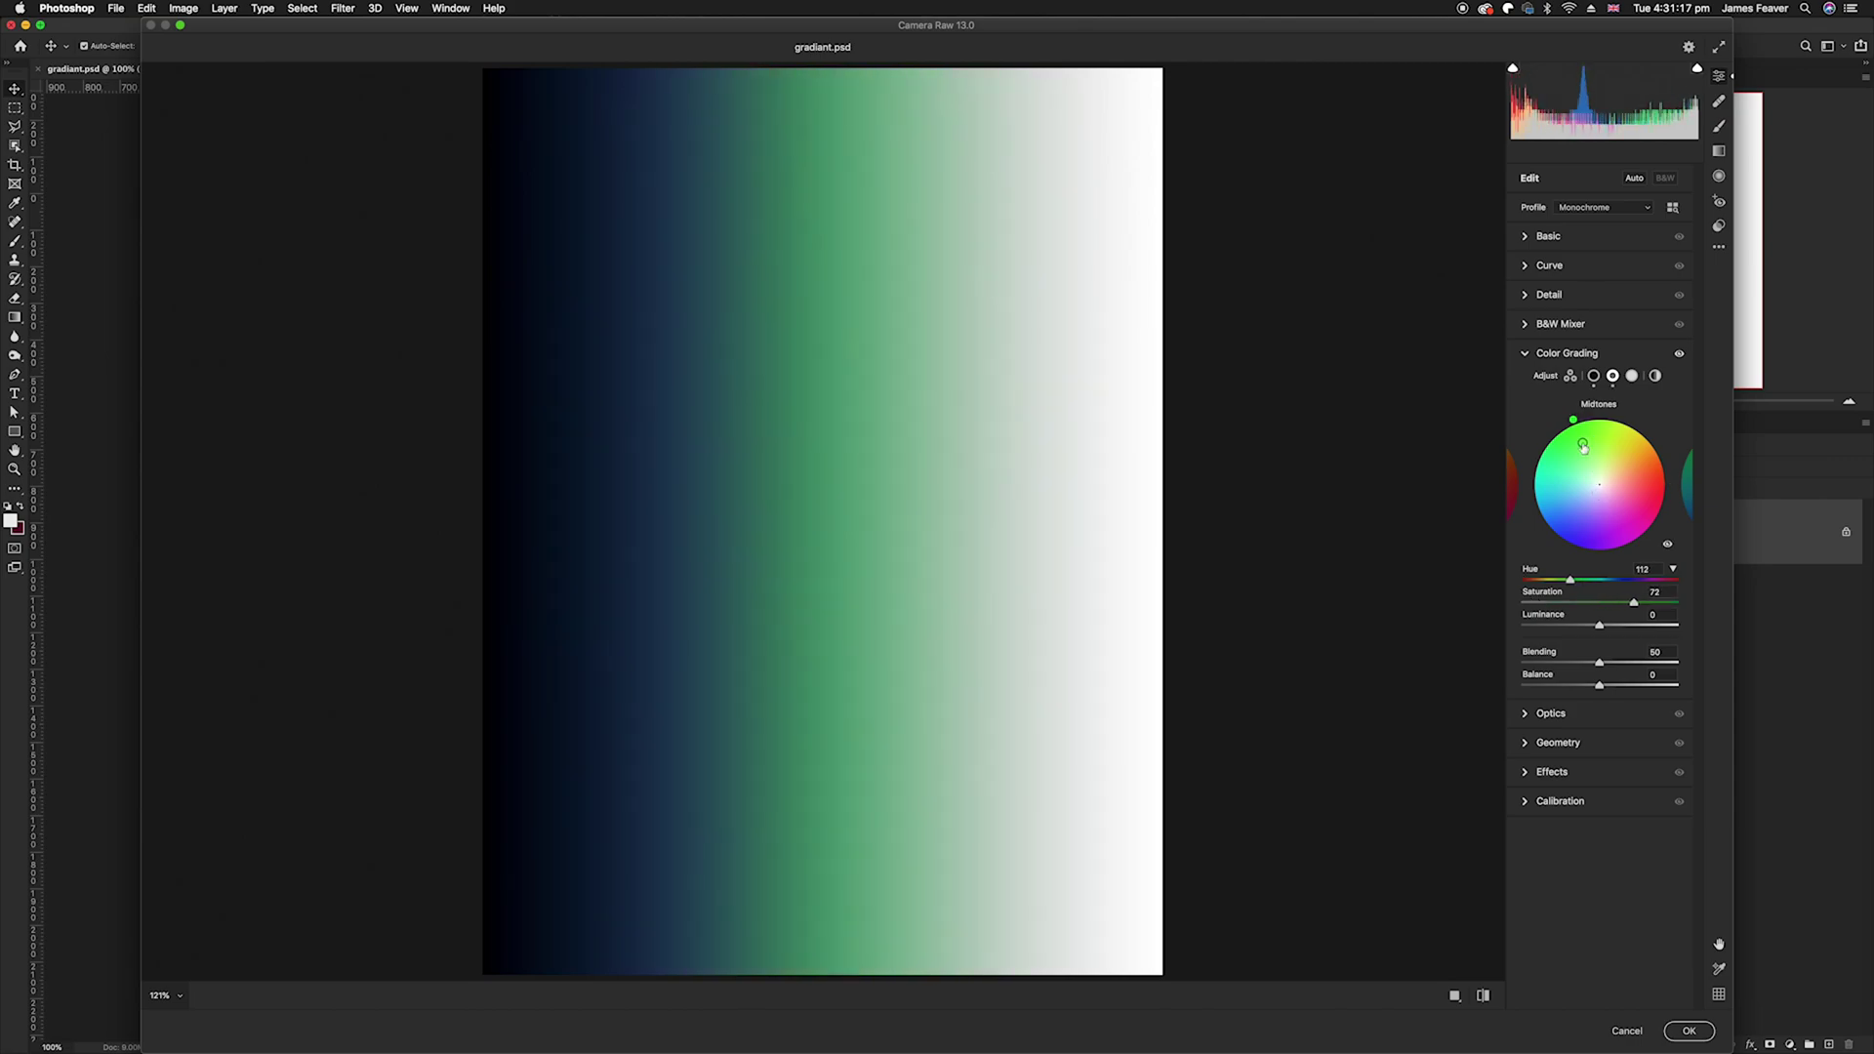
Tint the gradient's highlights red with hue 356, saturation 100 and luminance -100, and cancel the filter
left_click(1631, 377)
left_click_drag(1599, 485, 1656, 493)
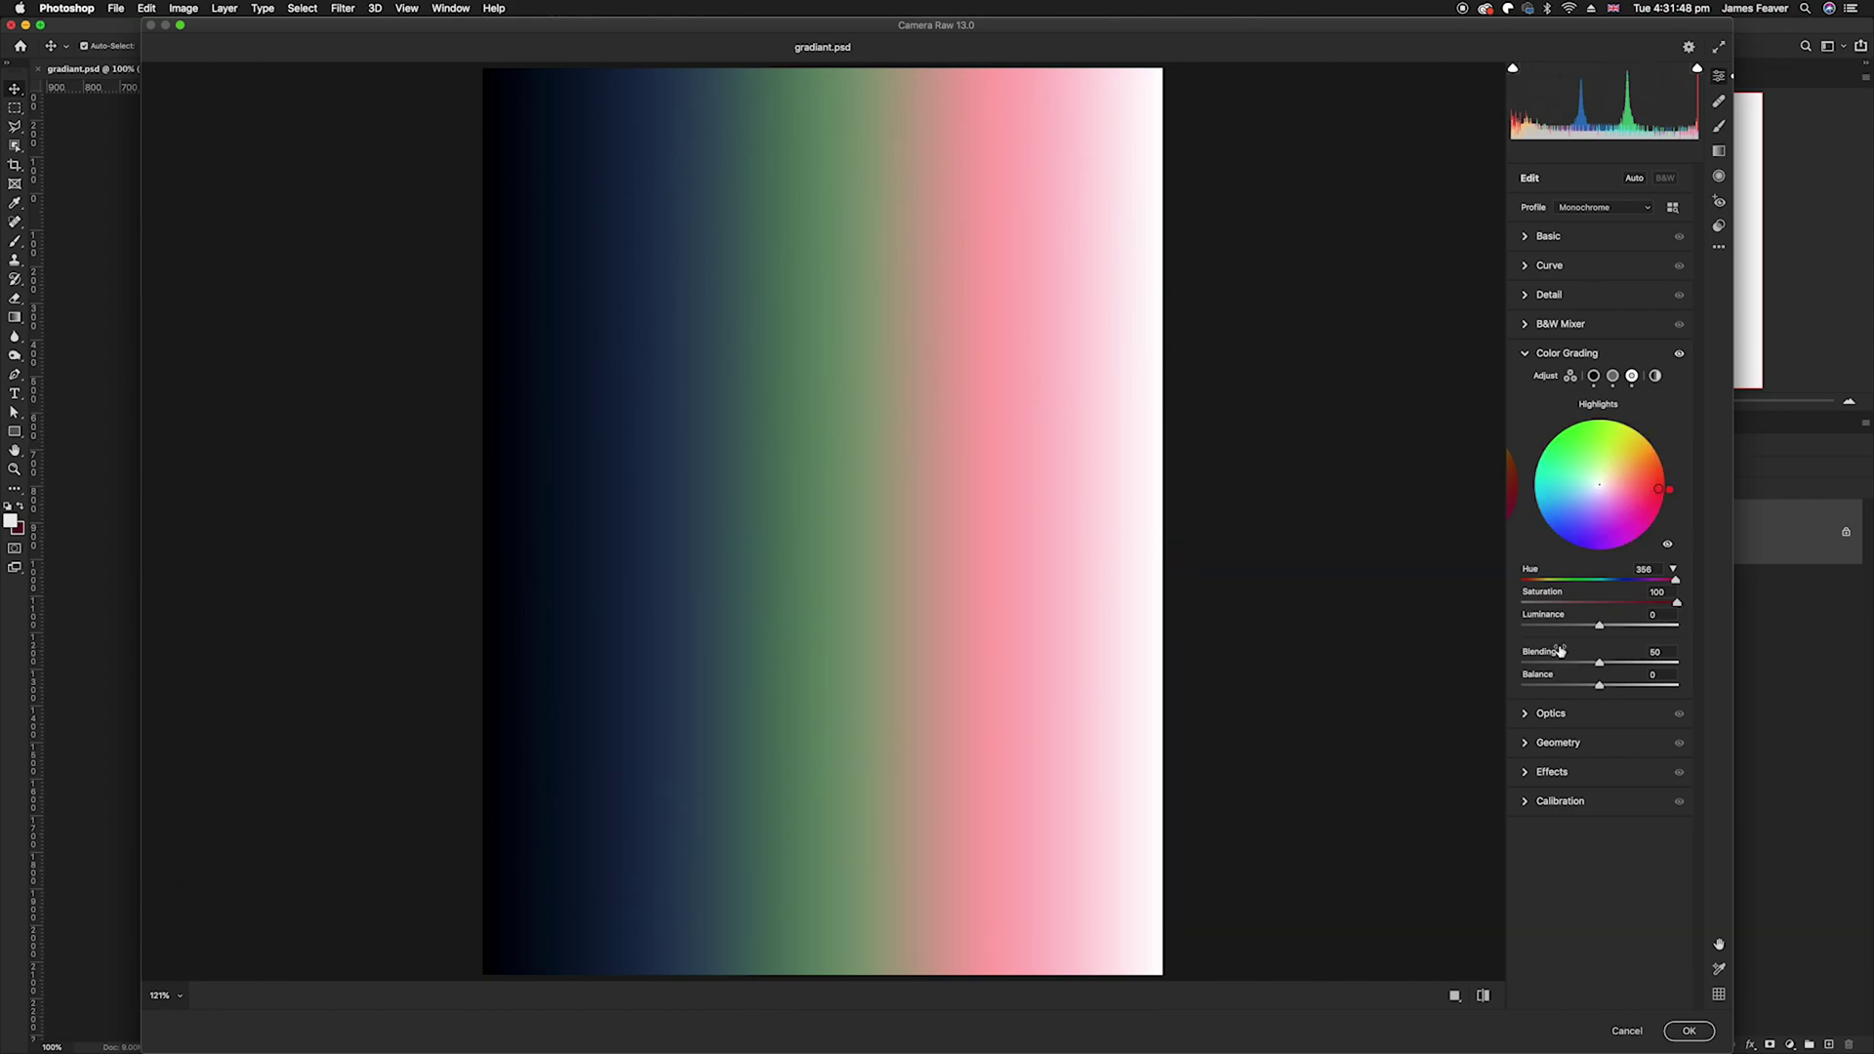
left_click_drag(1598, 630, 1506, 626)
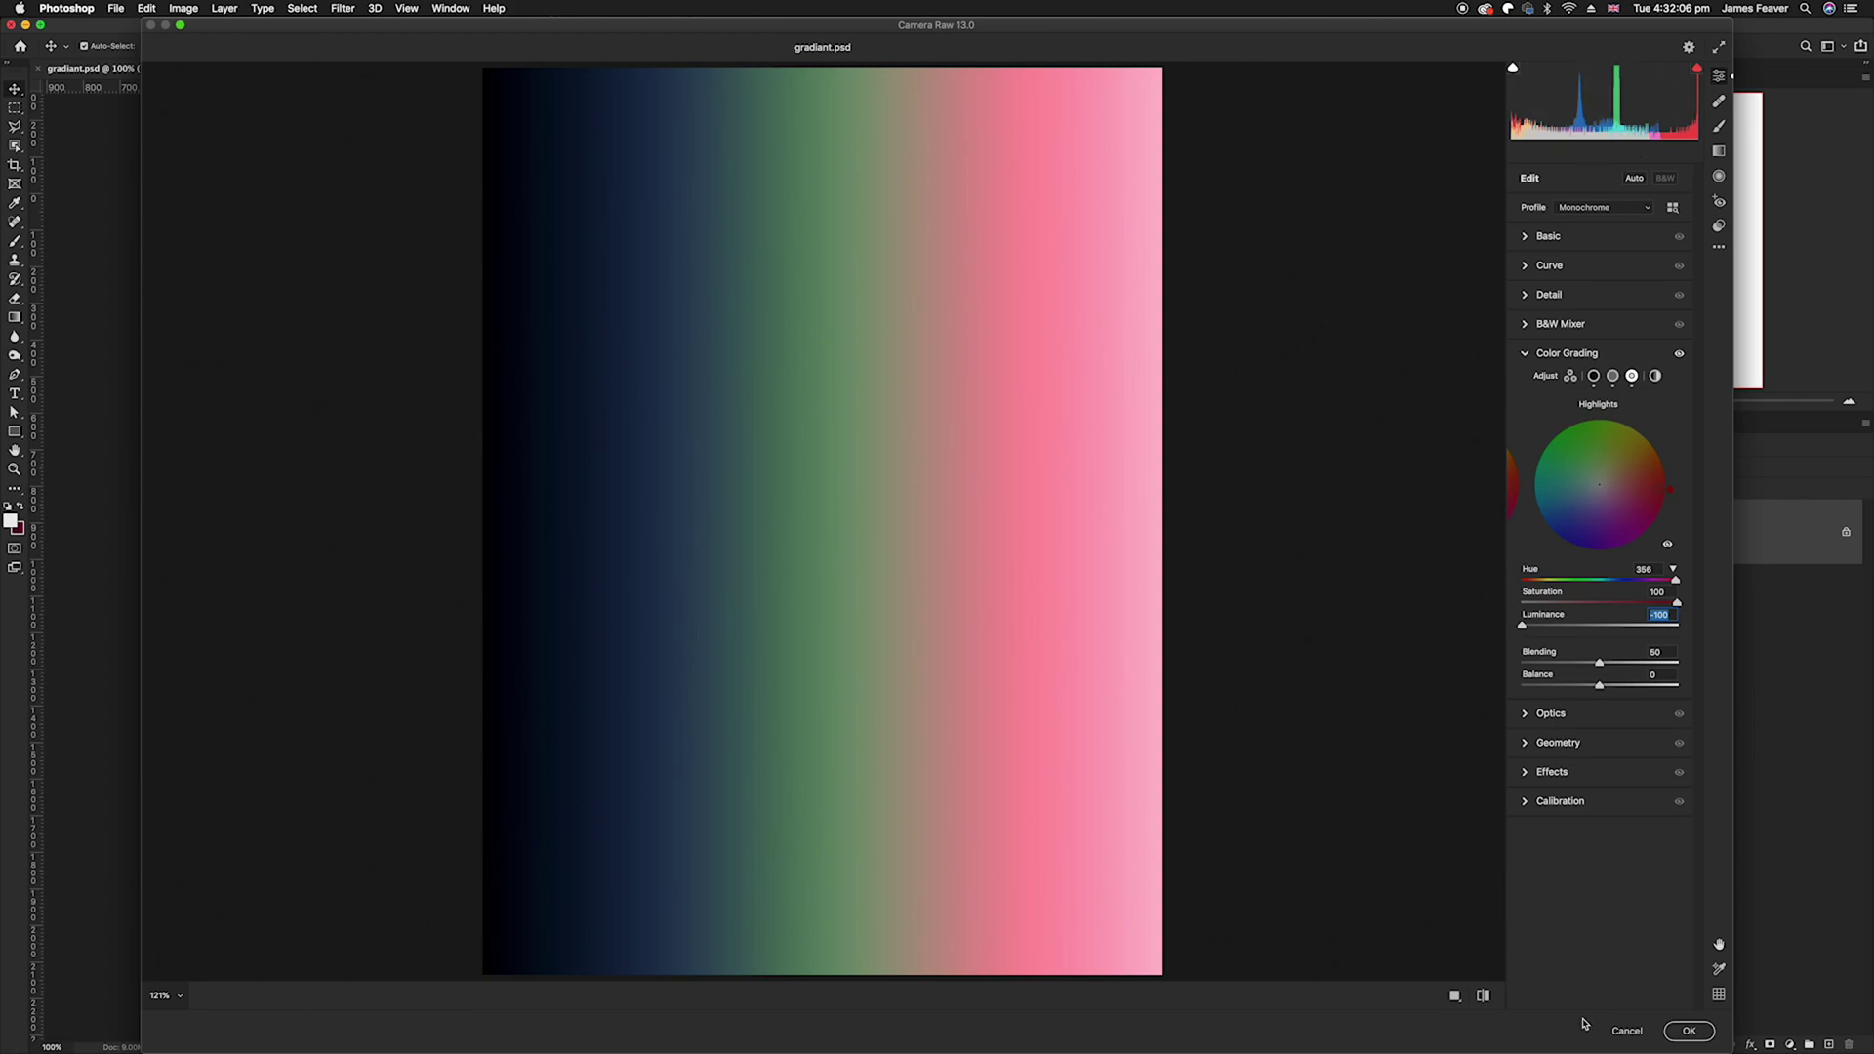
left_click(1625, 1030)
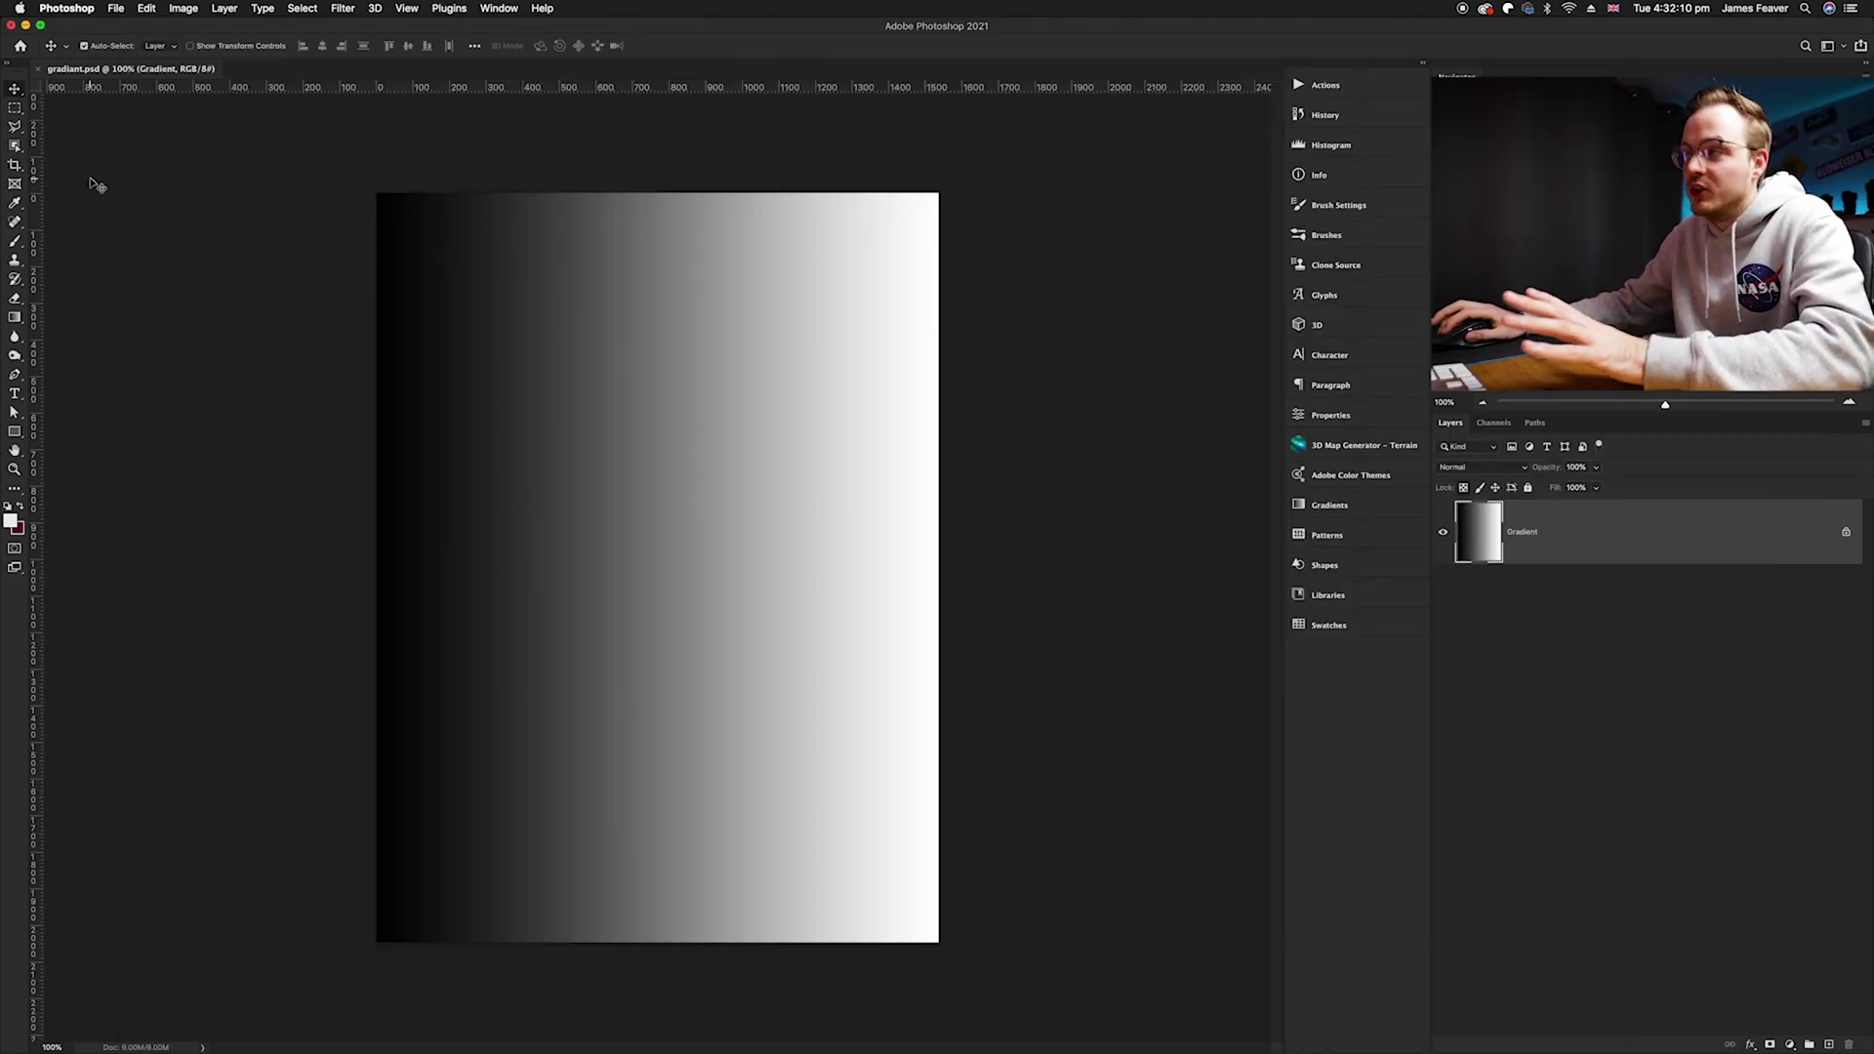
Open Photo 1.jpg from the desktop and duplicate its background layer as a smart object
key("super+h")
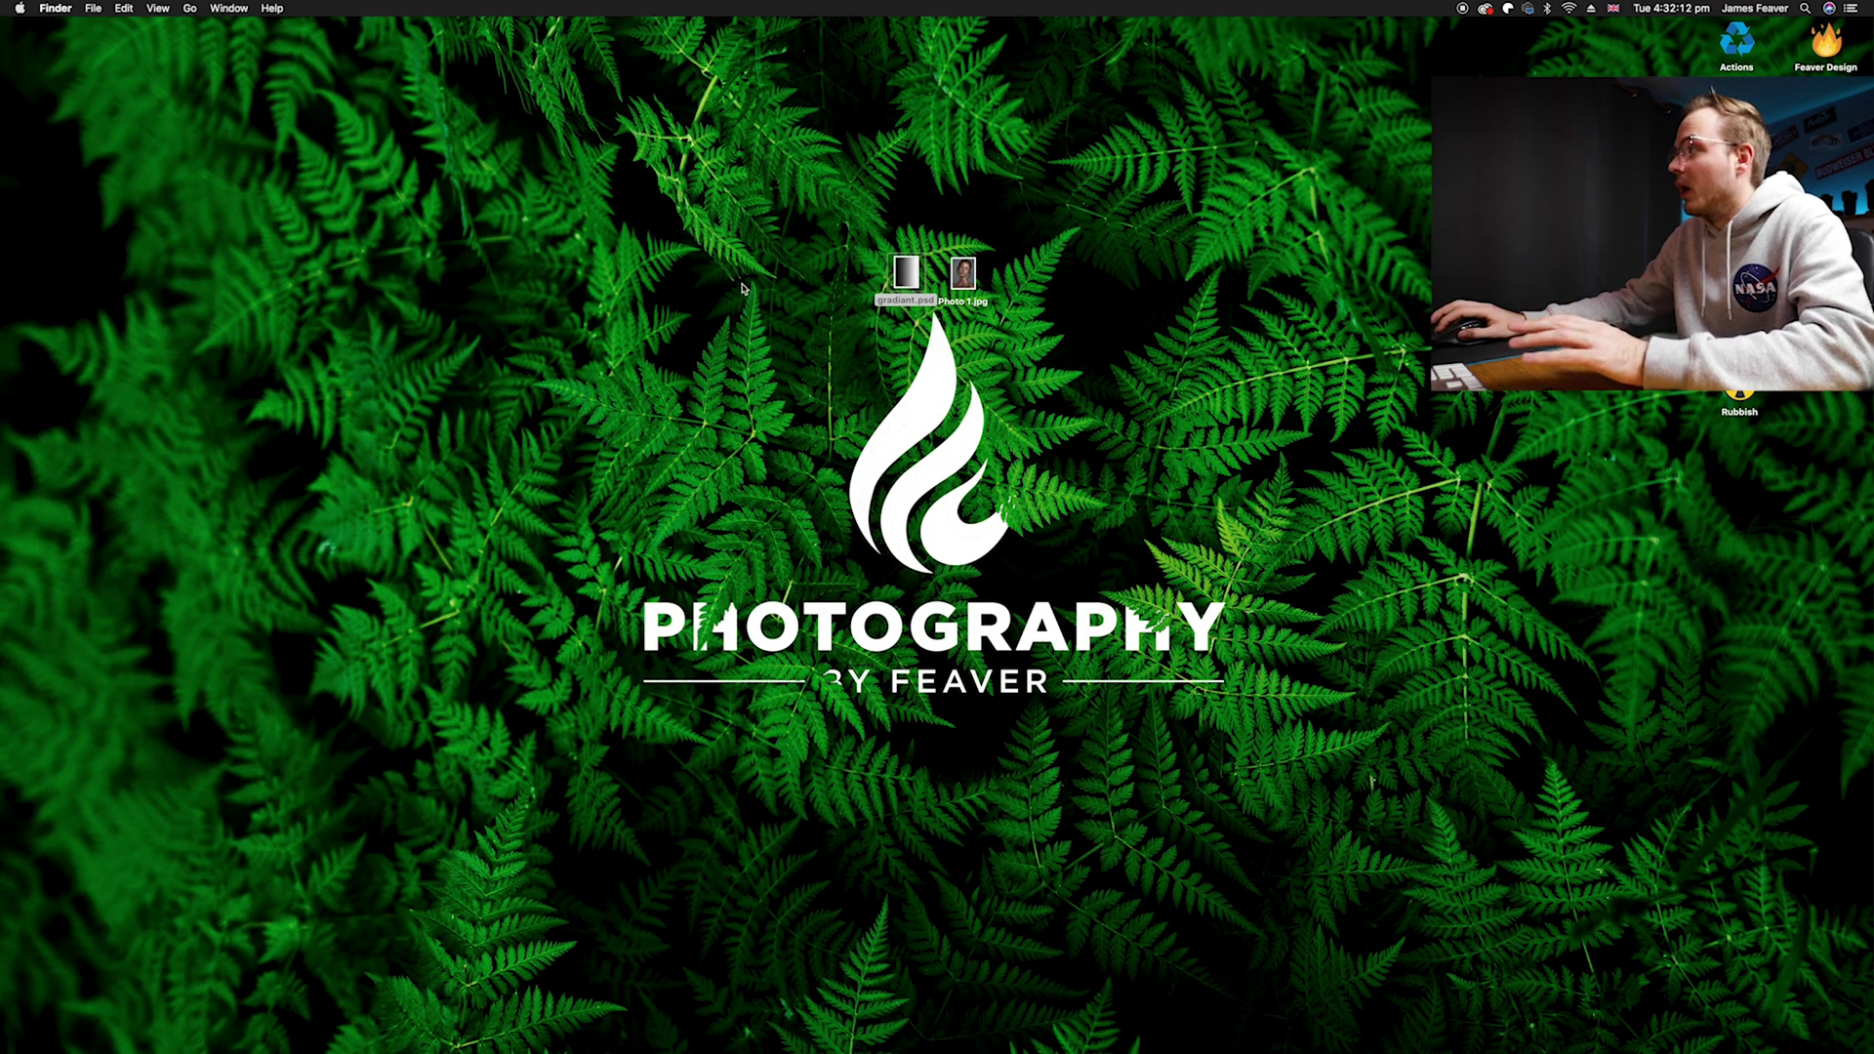
double_click(964, 273)
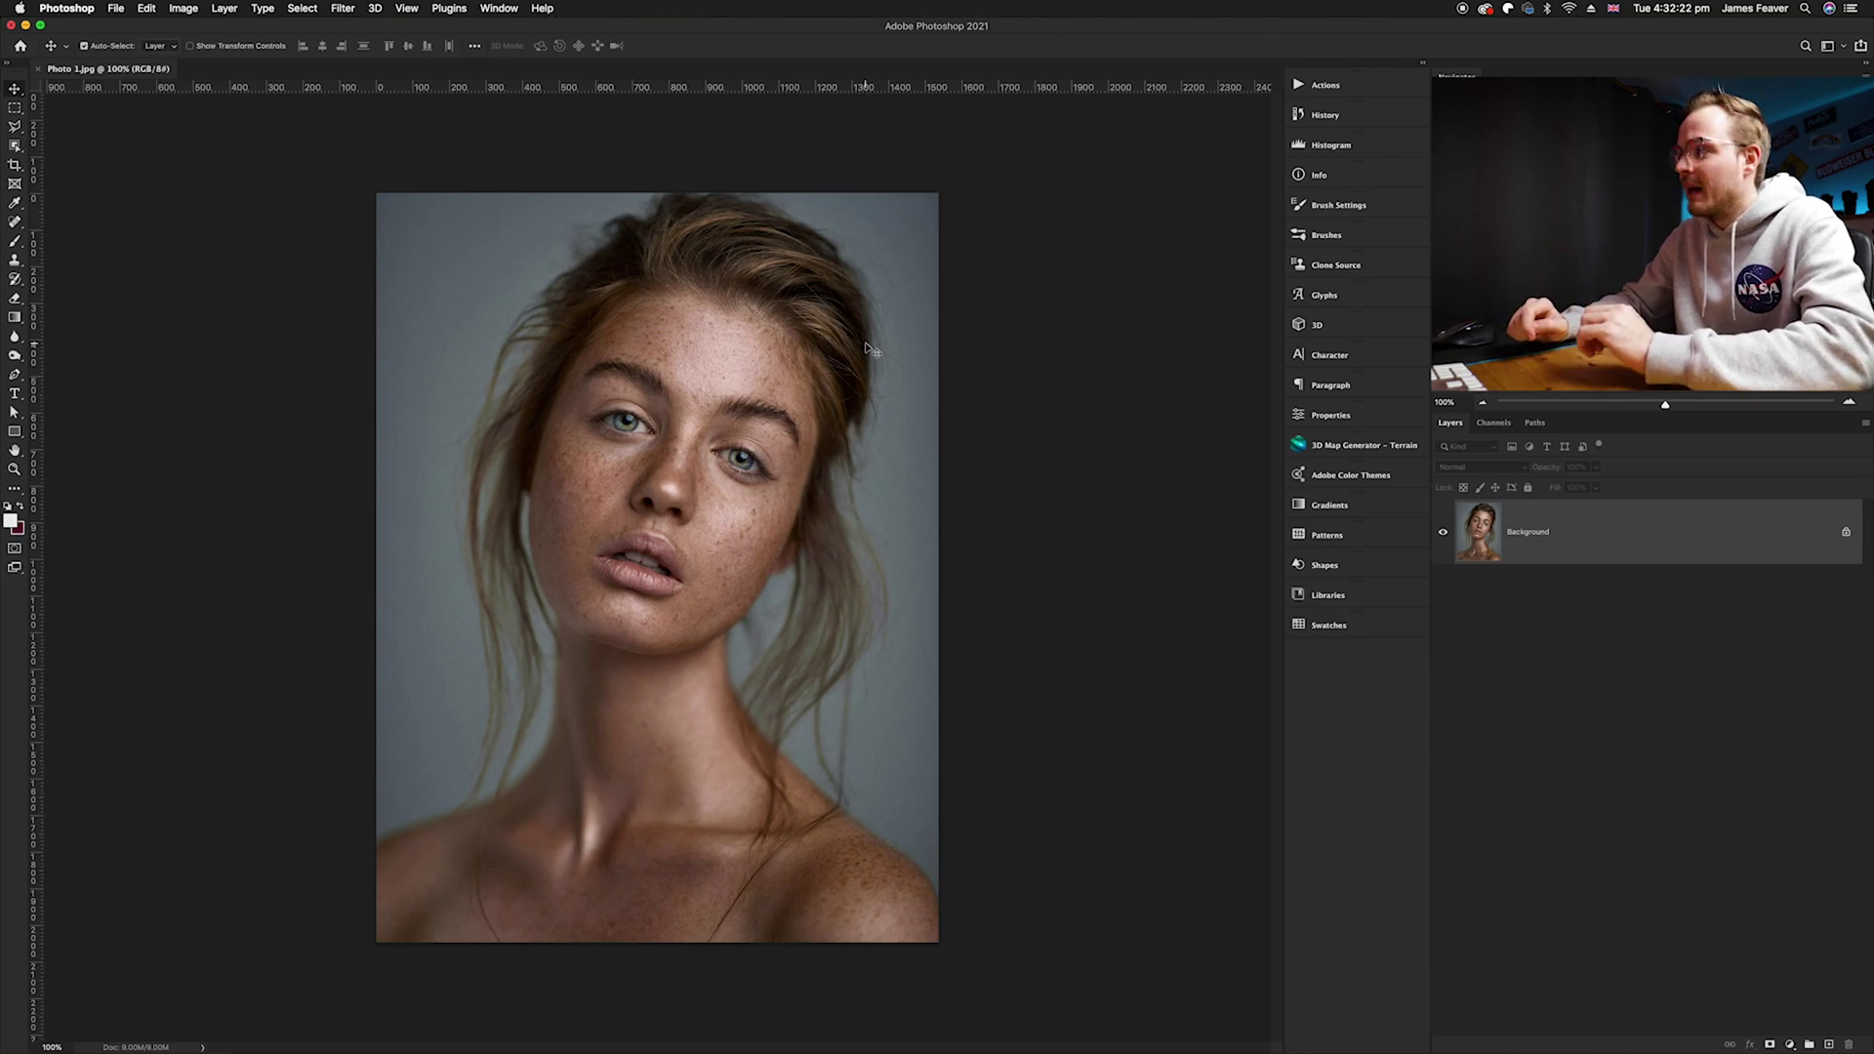
key("super+j")
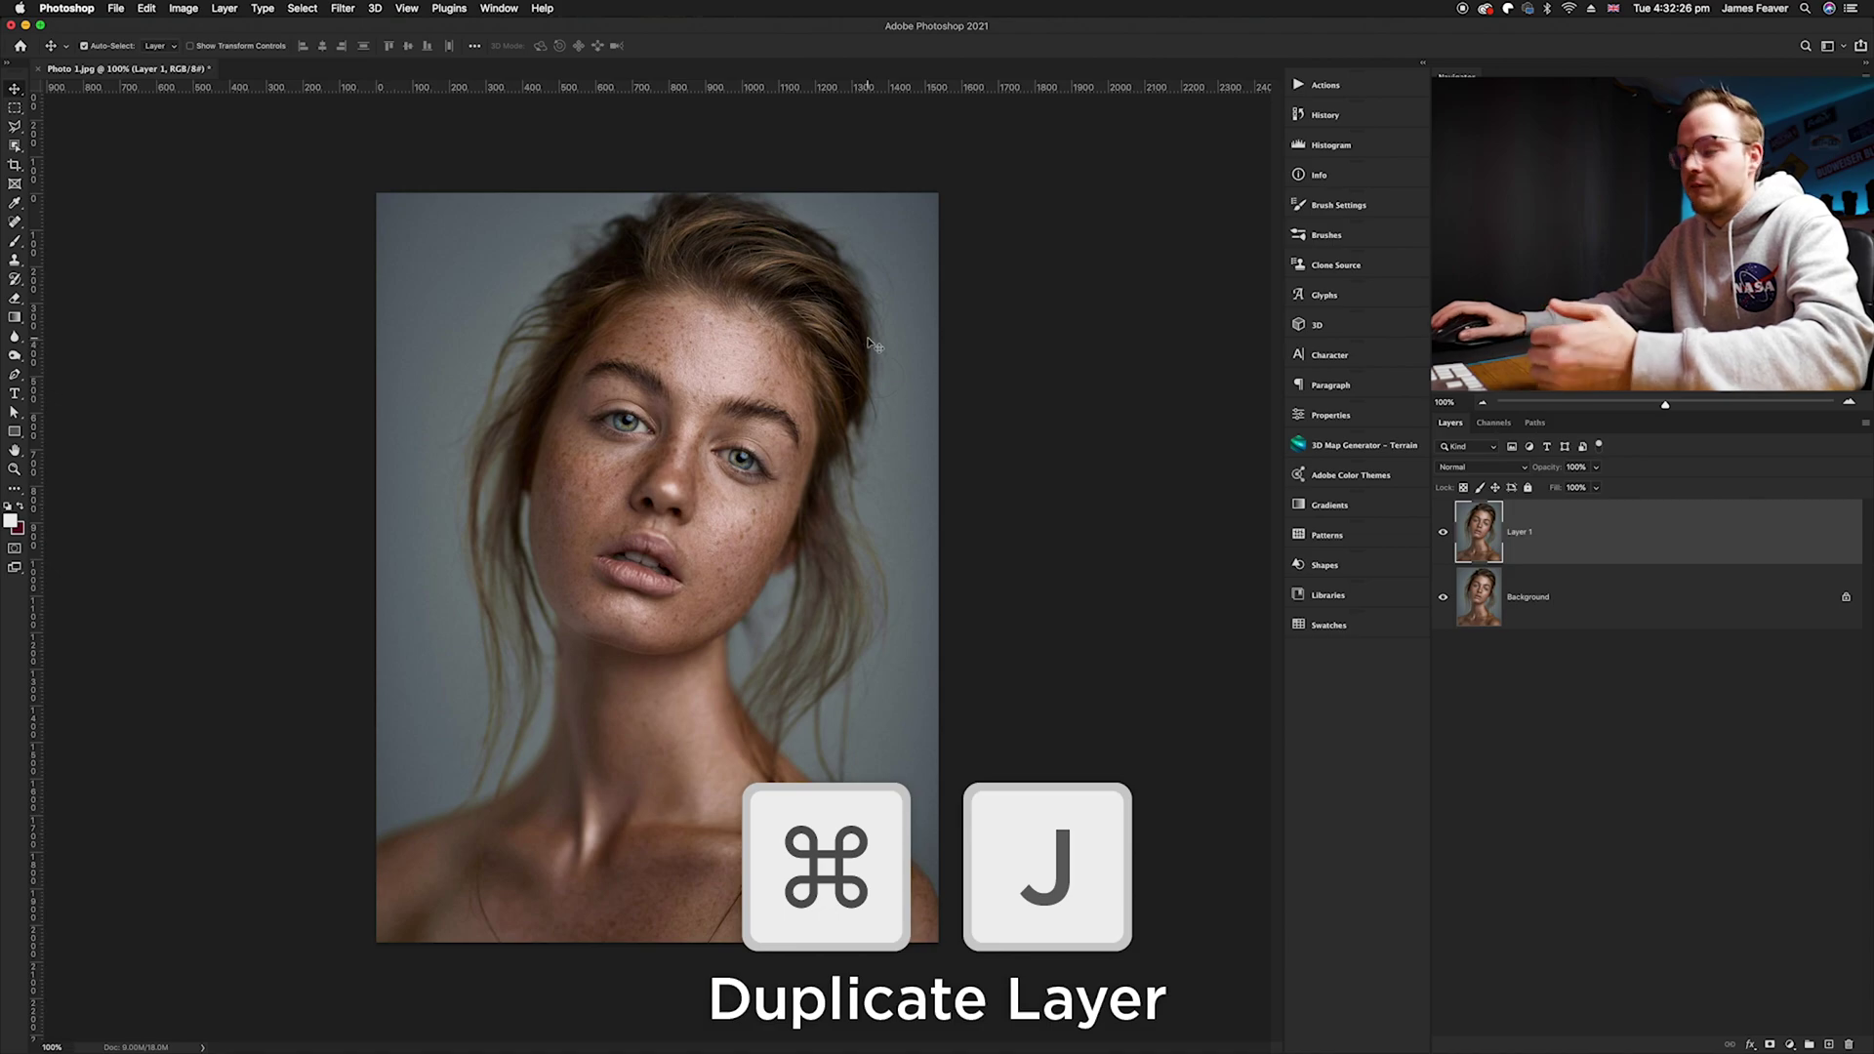
right_click(1567, 540)
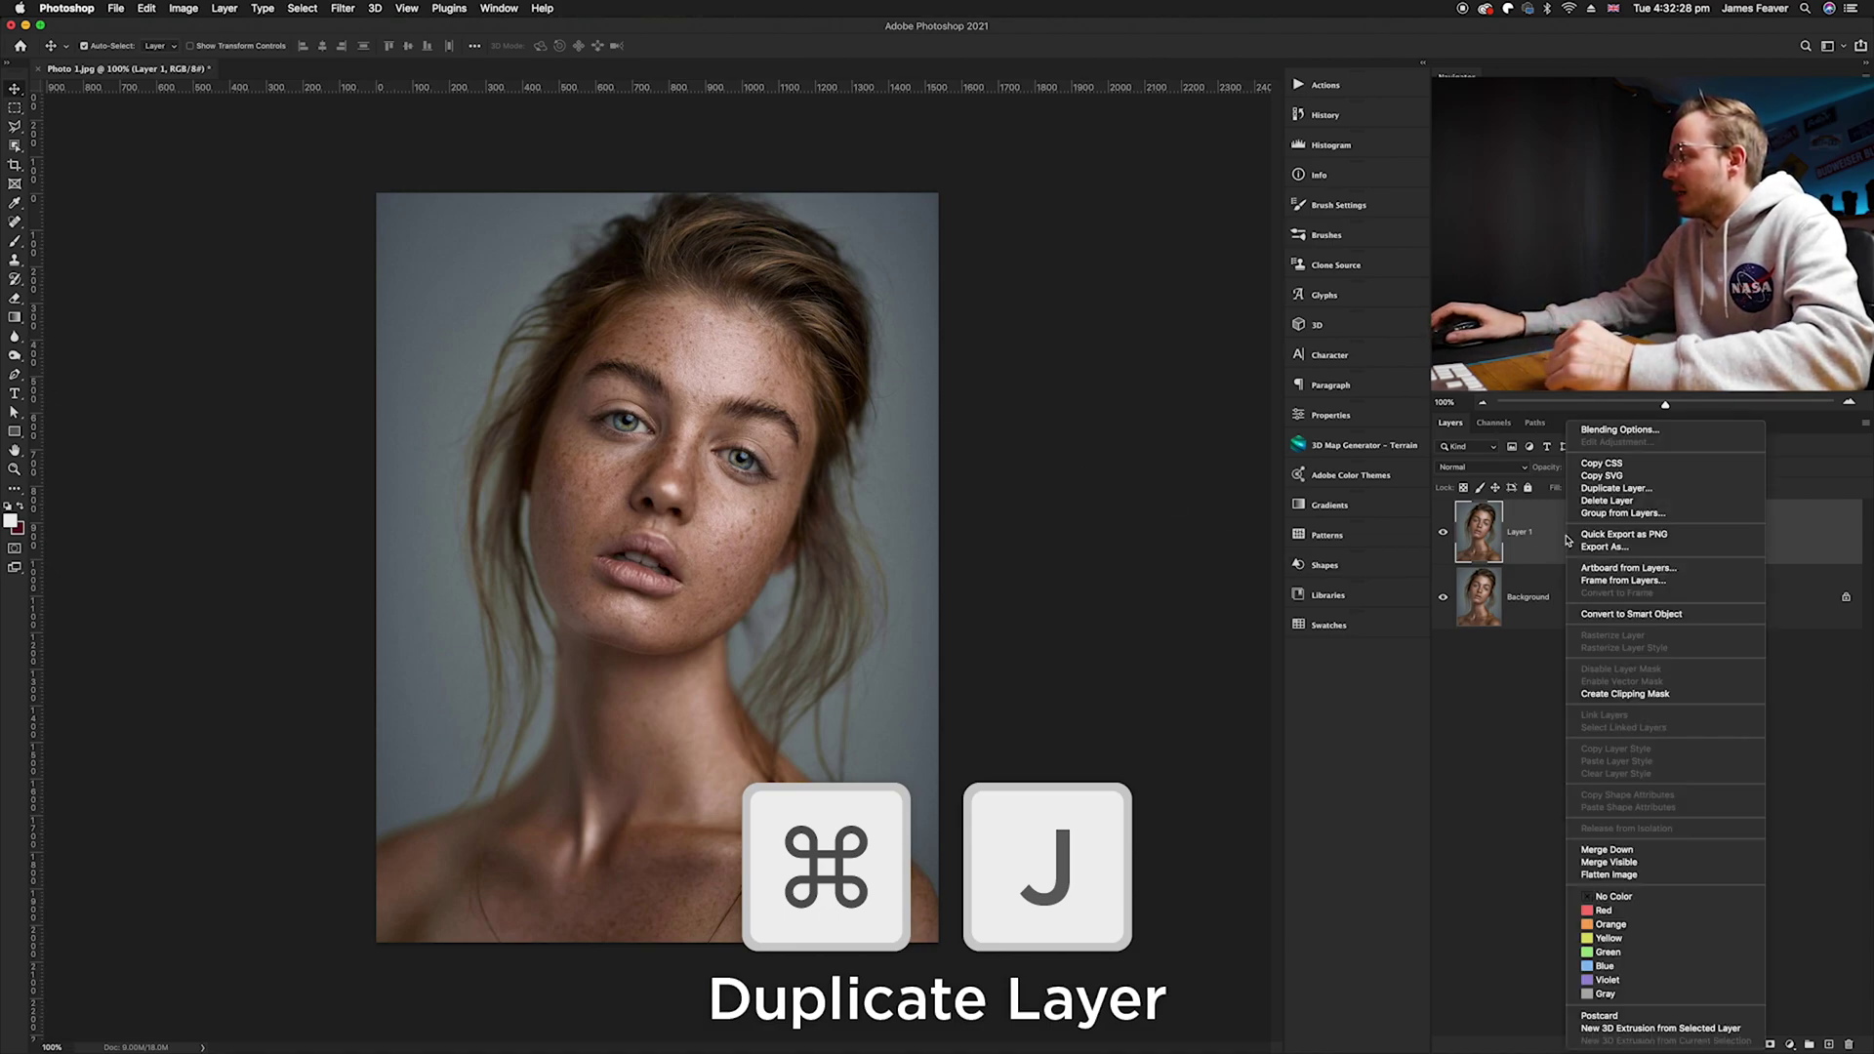
left_click(1599, 615)
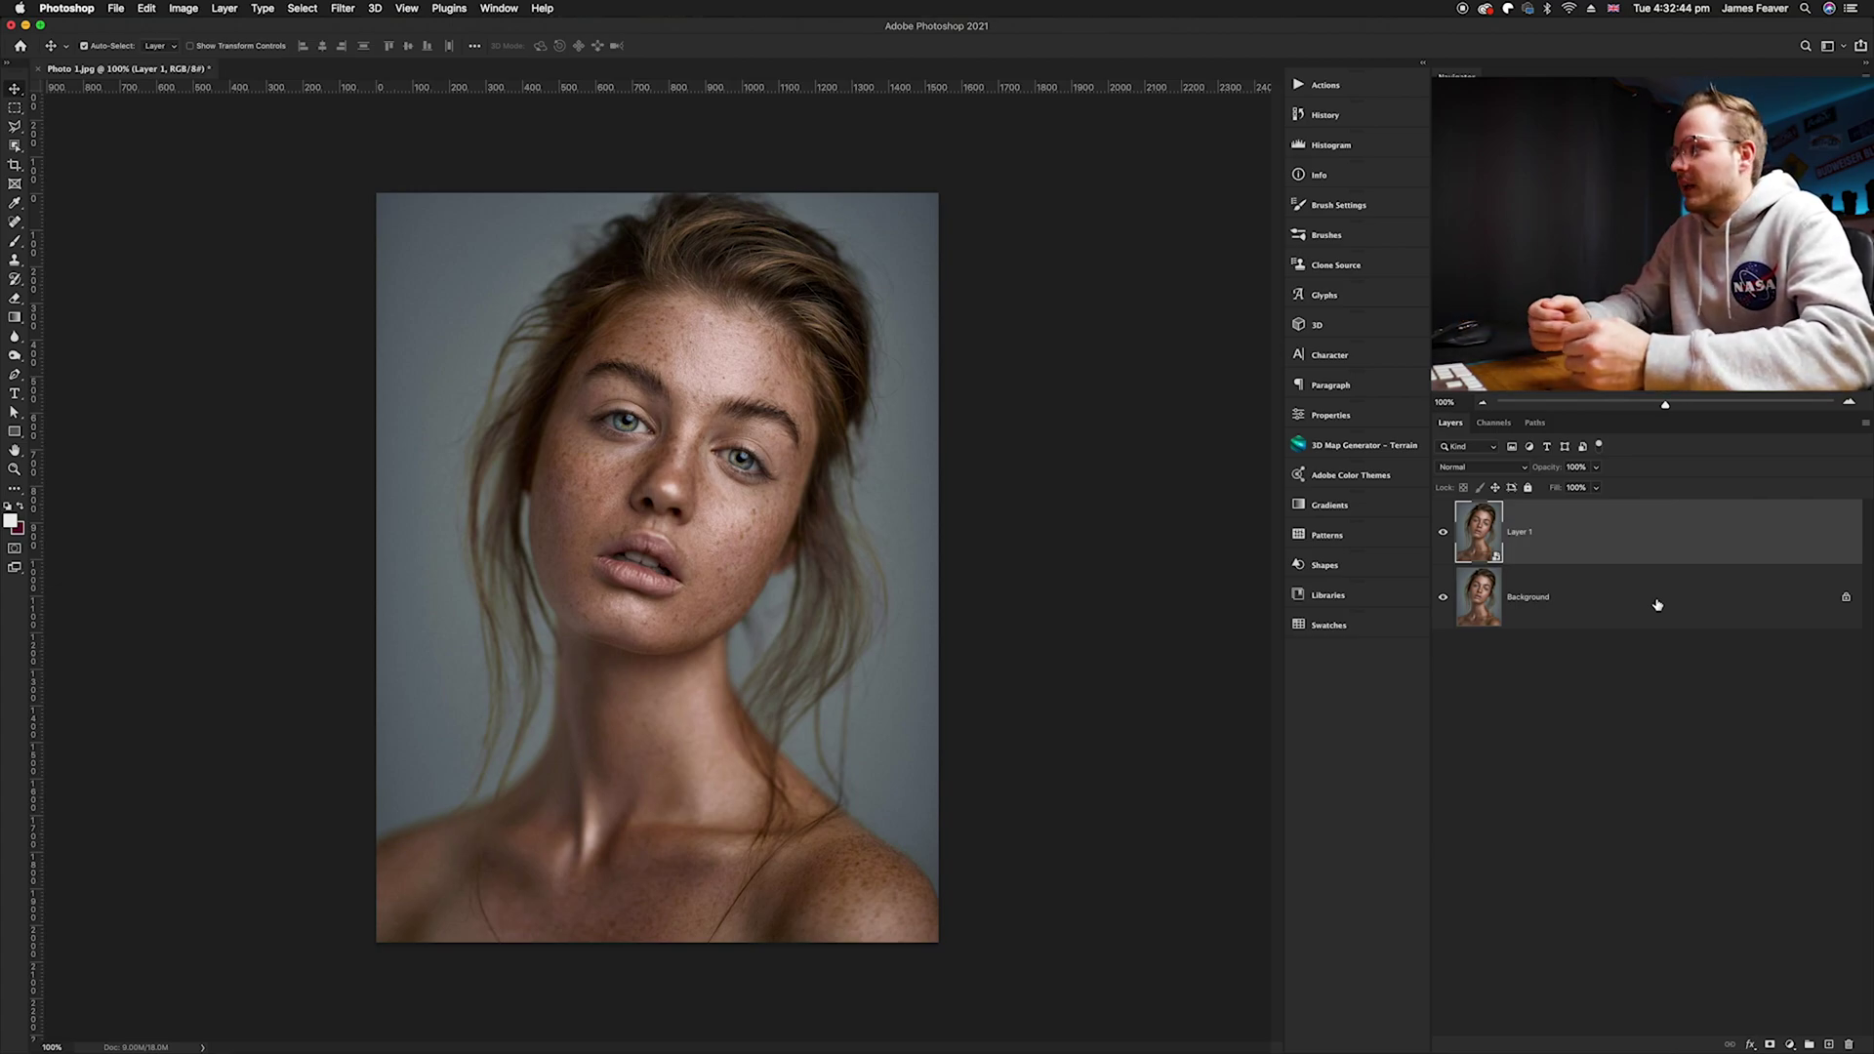
Start a Camera Raw Filter on the smart object and tint the shadows purple with hue 284 and saturation 56
left_click(347, 12)
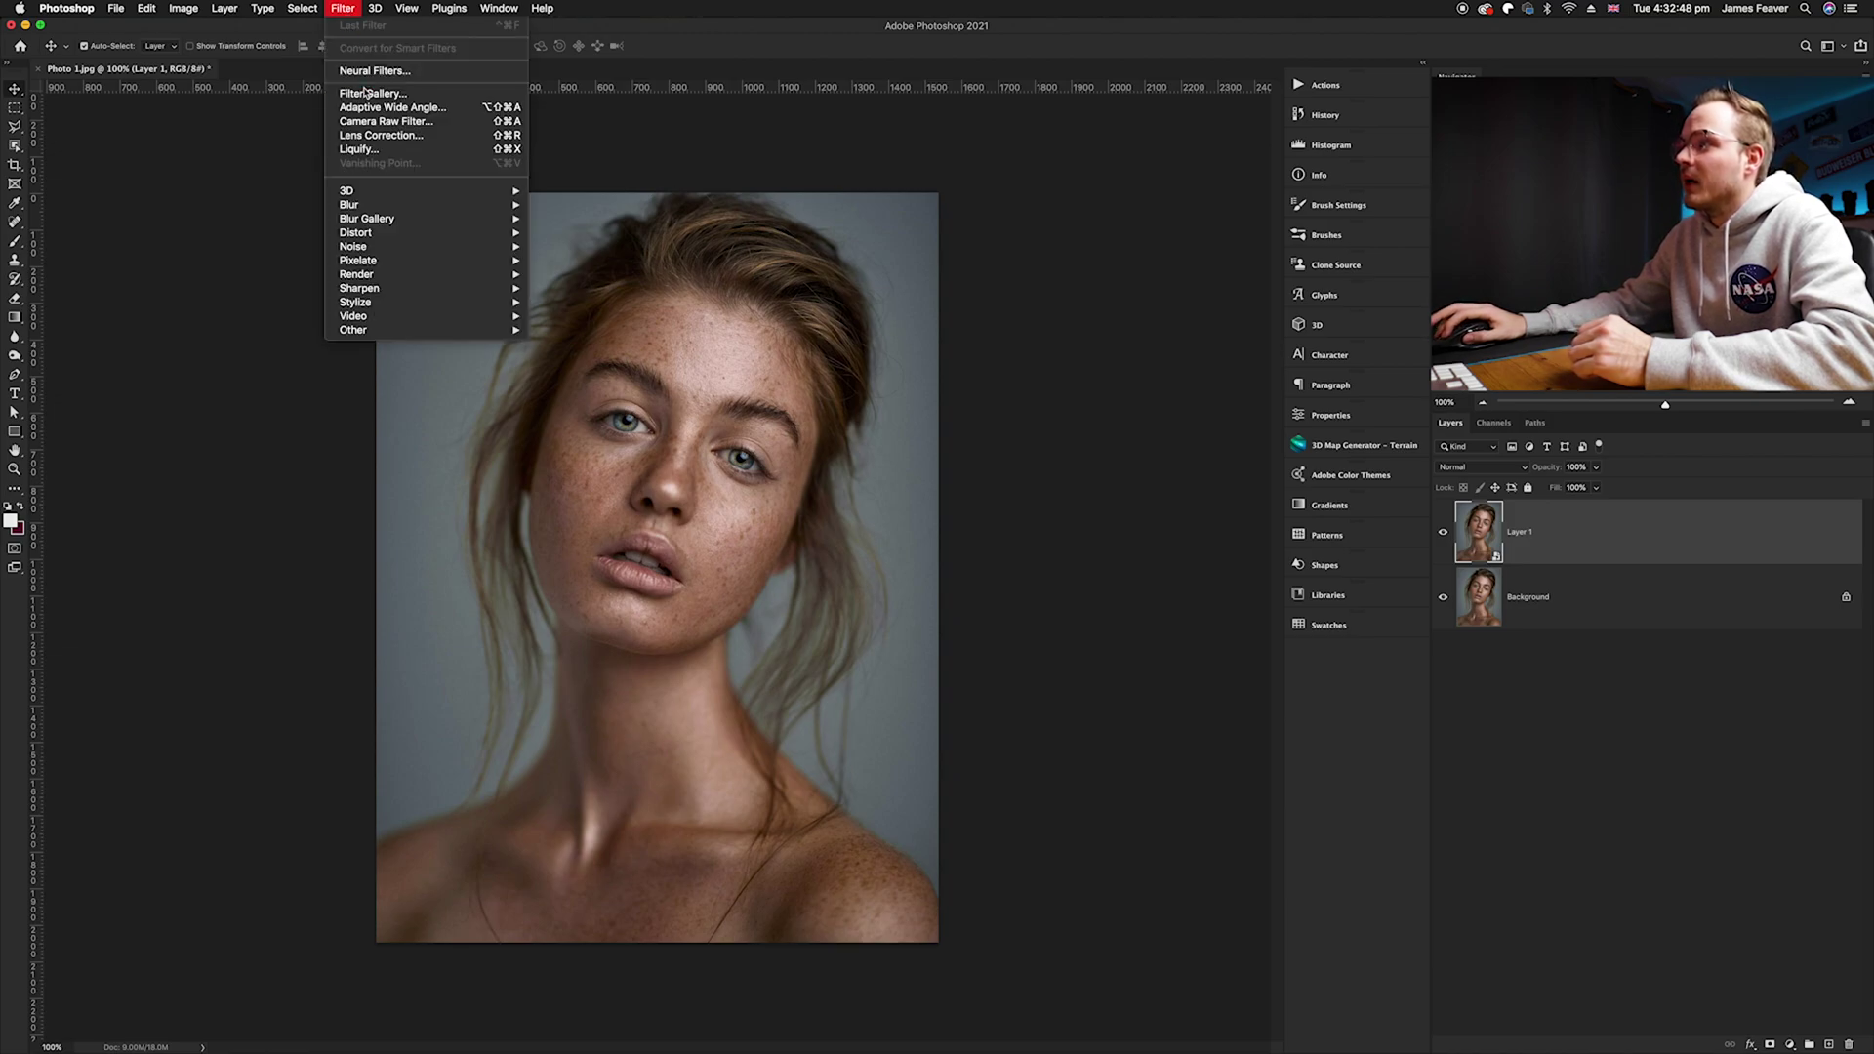
left_click(363, 125)
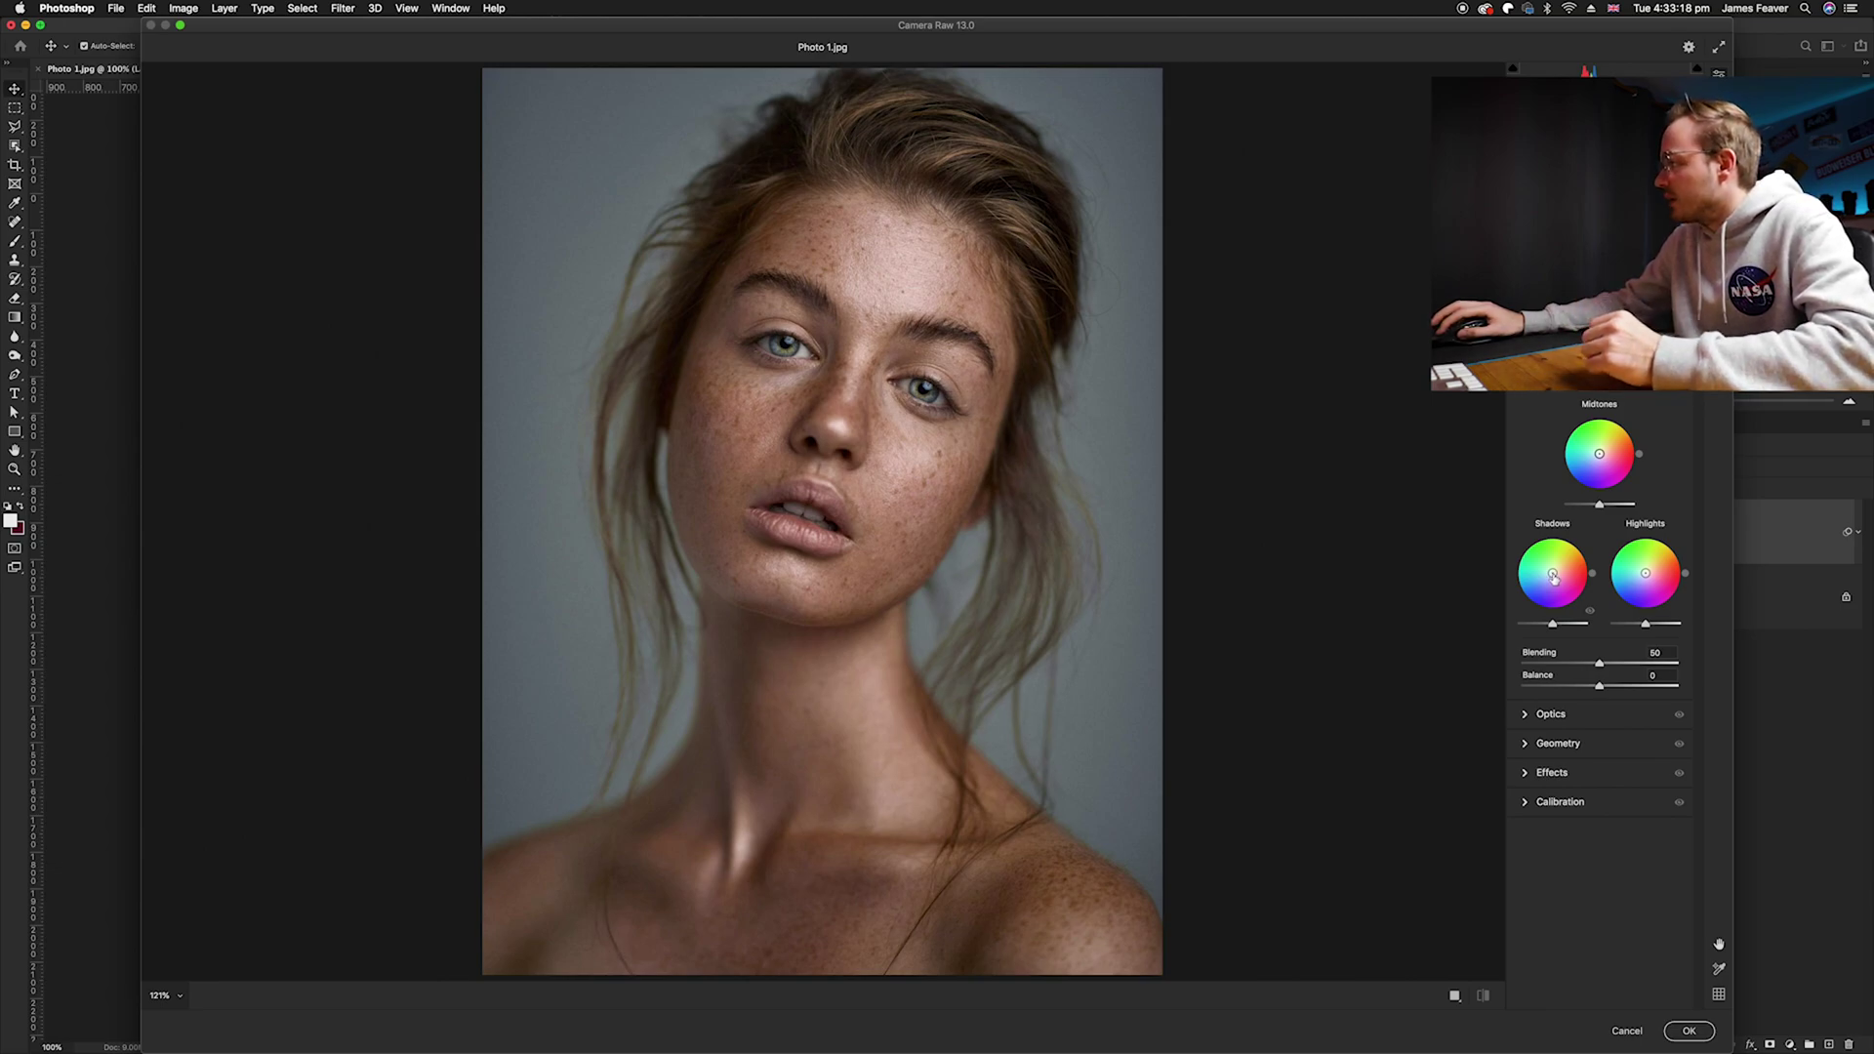
left_click_drag(1553, 577, 1557, 594)
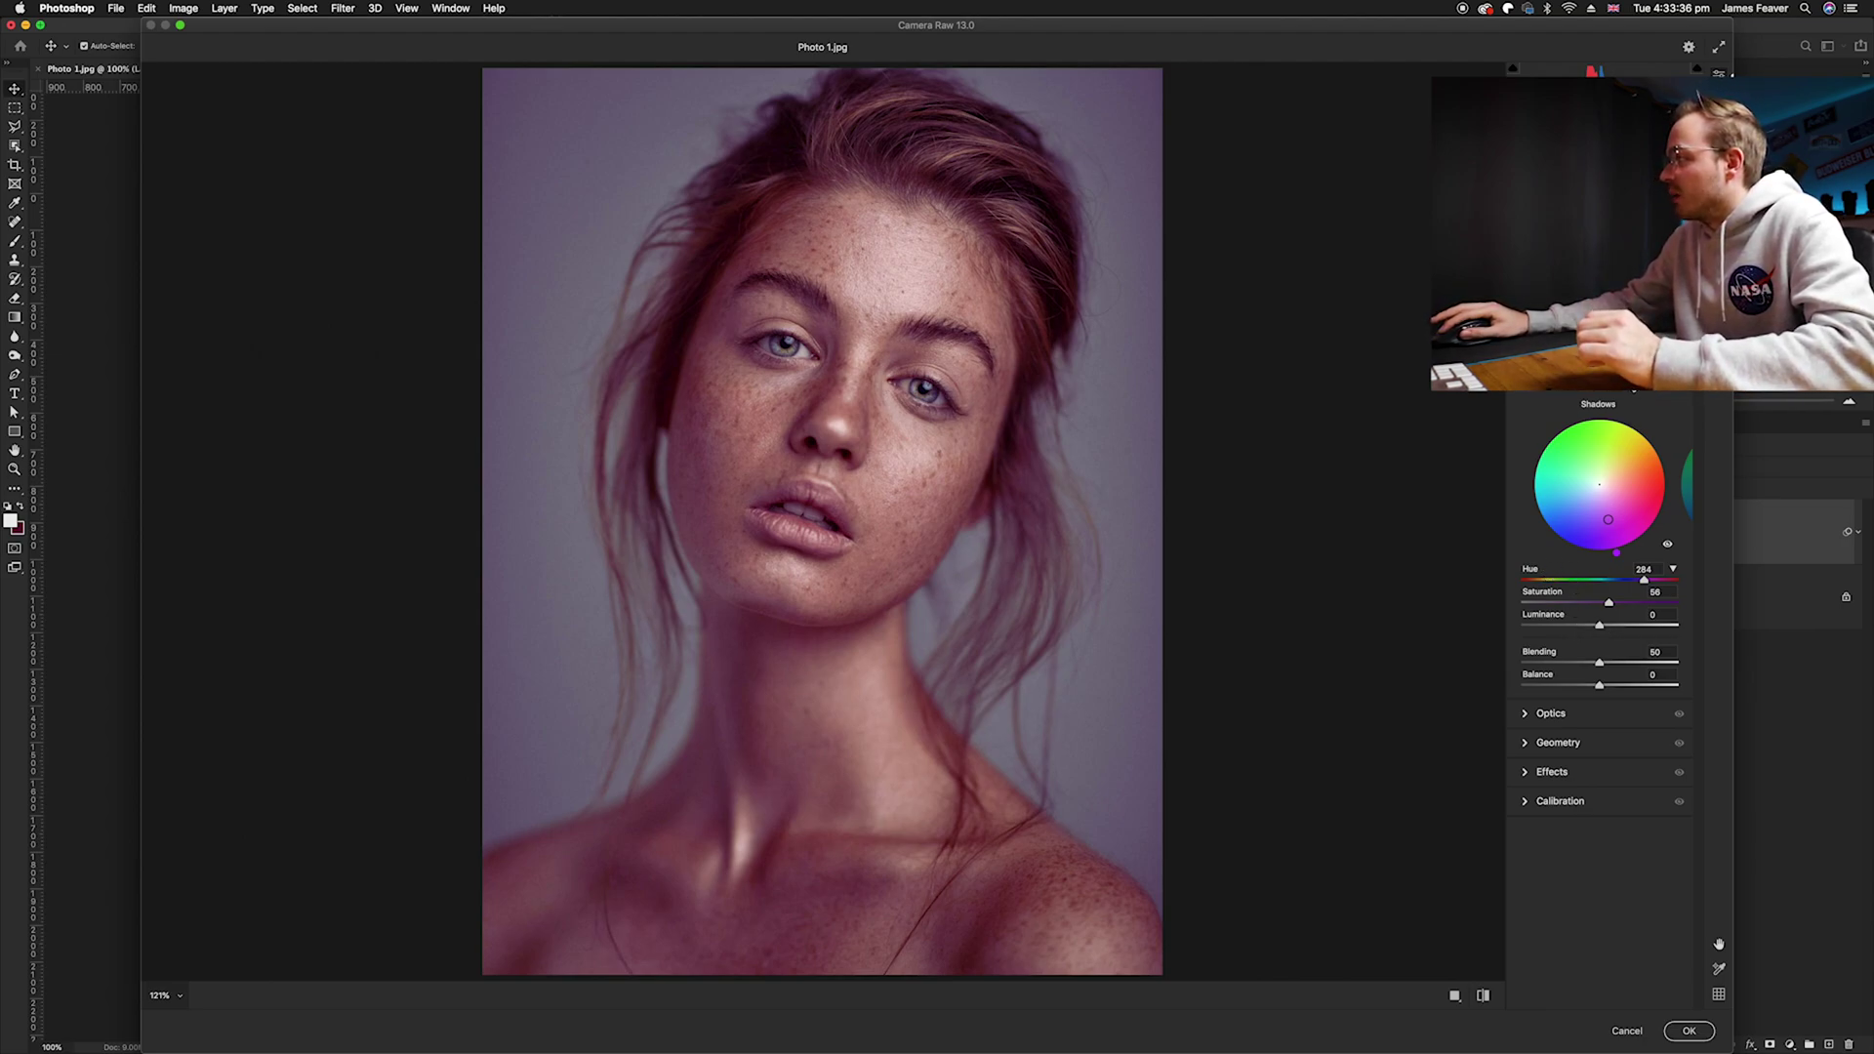
Tint the portrait's highlights orange with hue 38, saturation 54 and luminance +42
left_click(1630, 379)
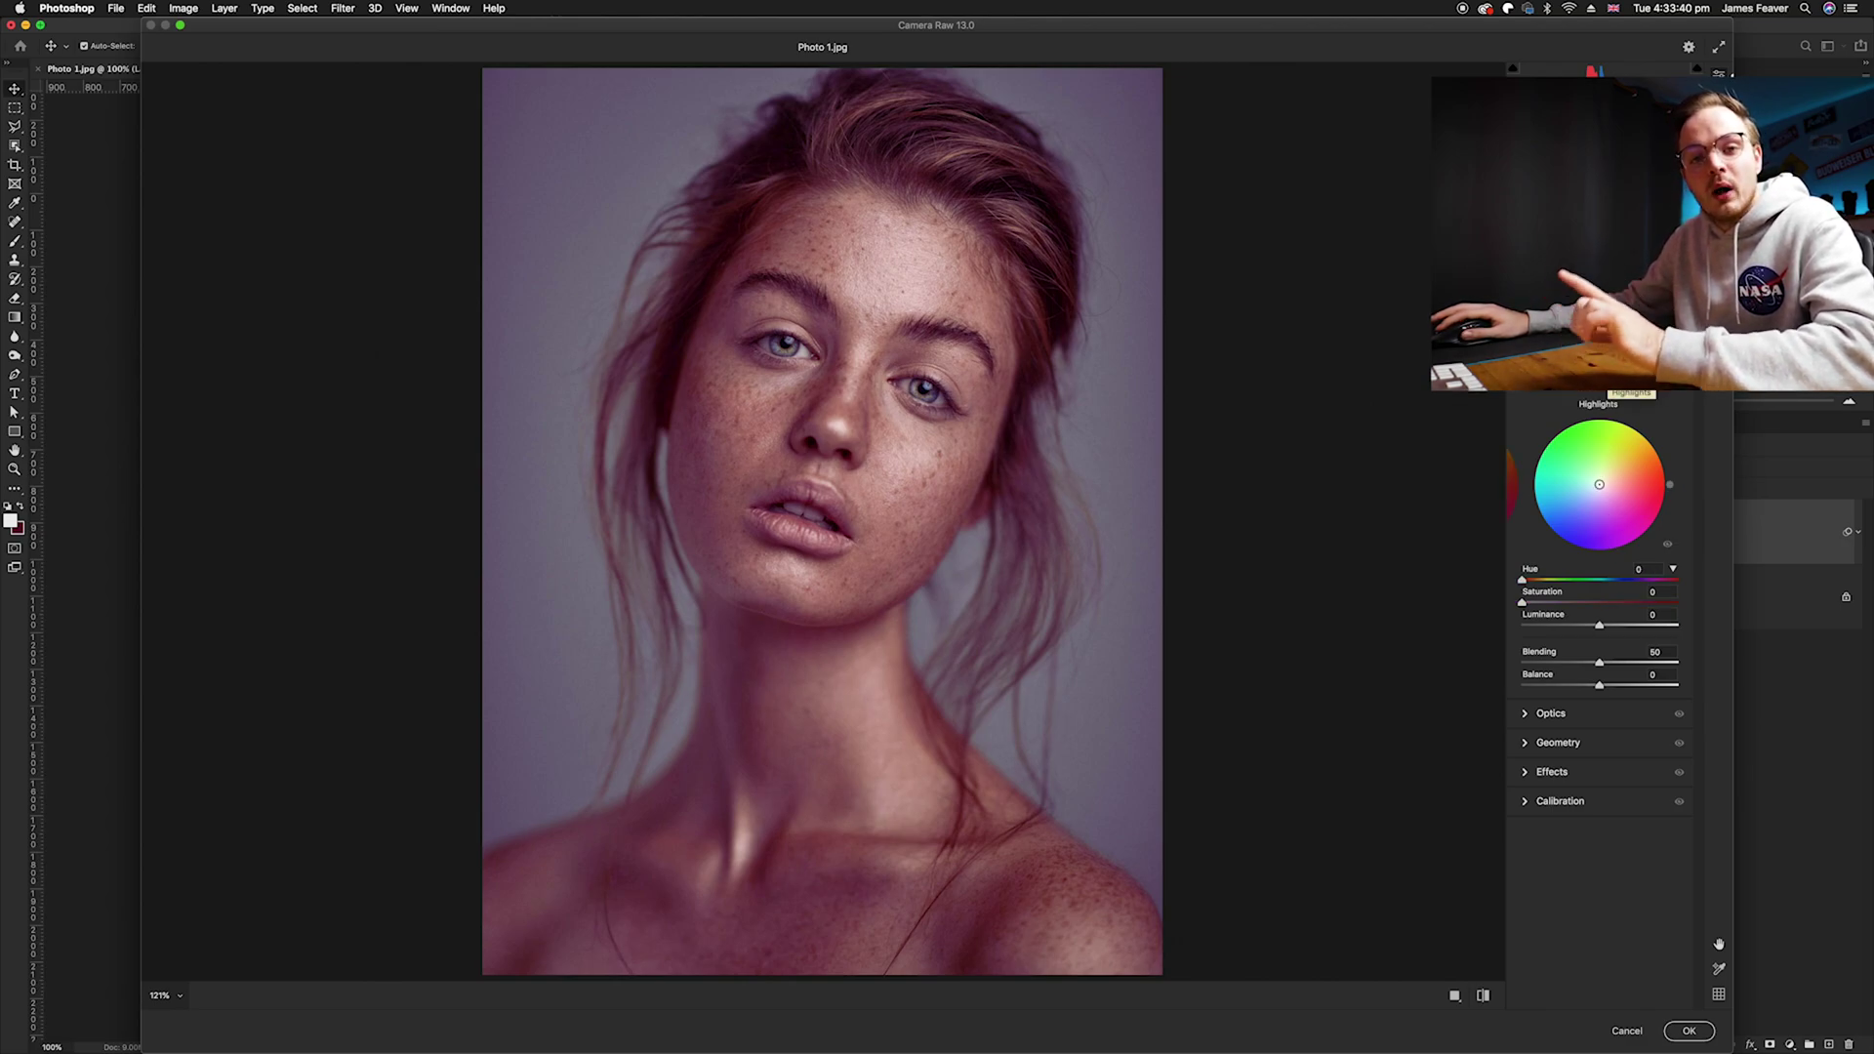
left_click_drag(1598, 484, 1632, 458)
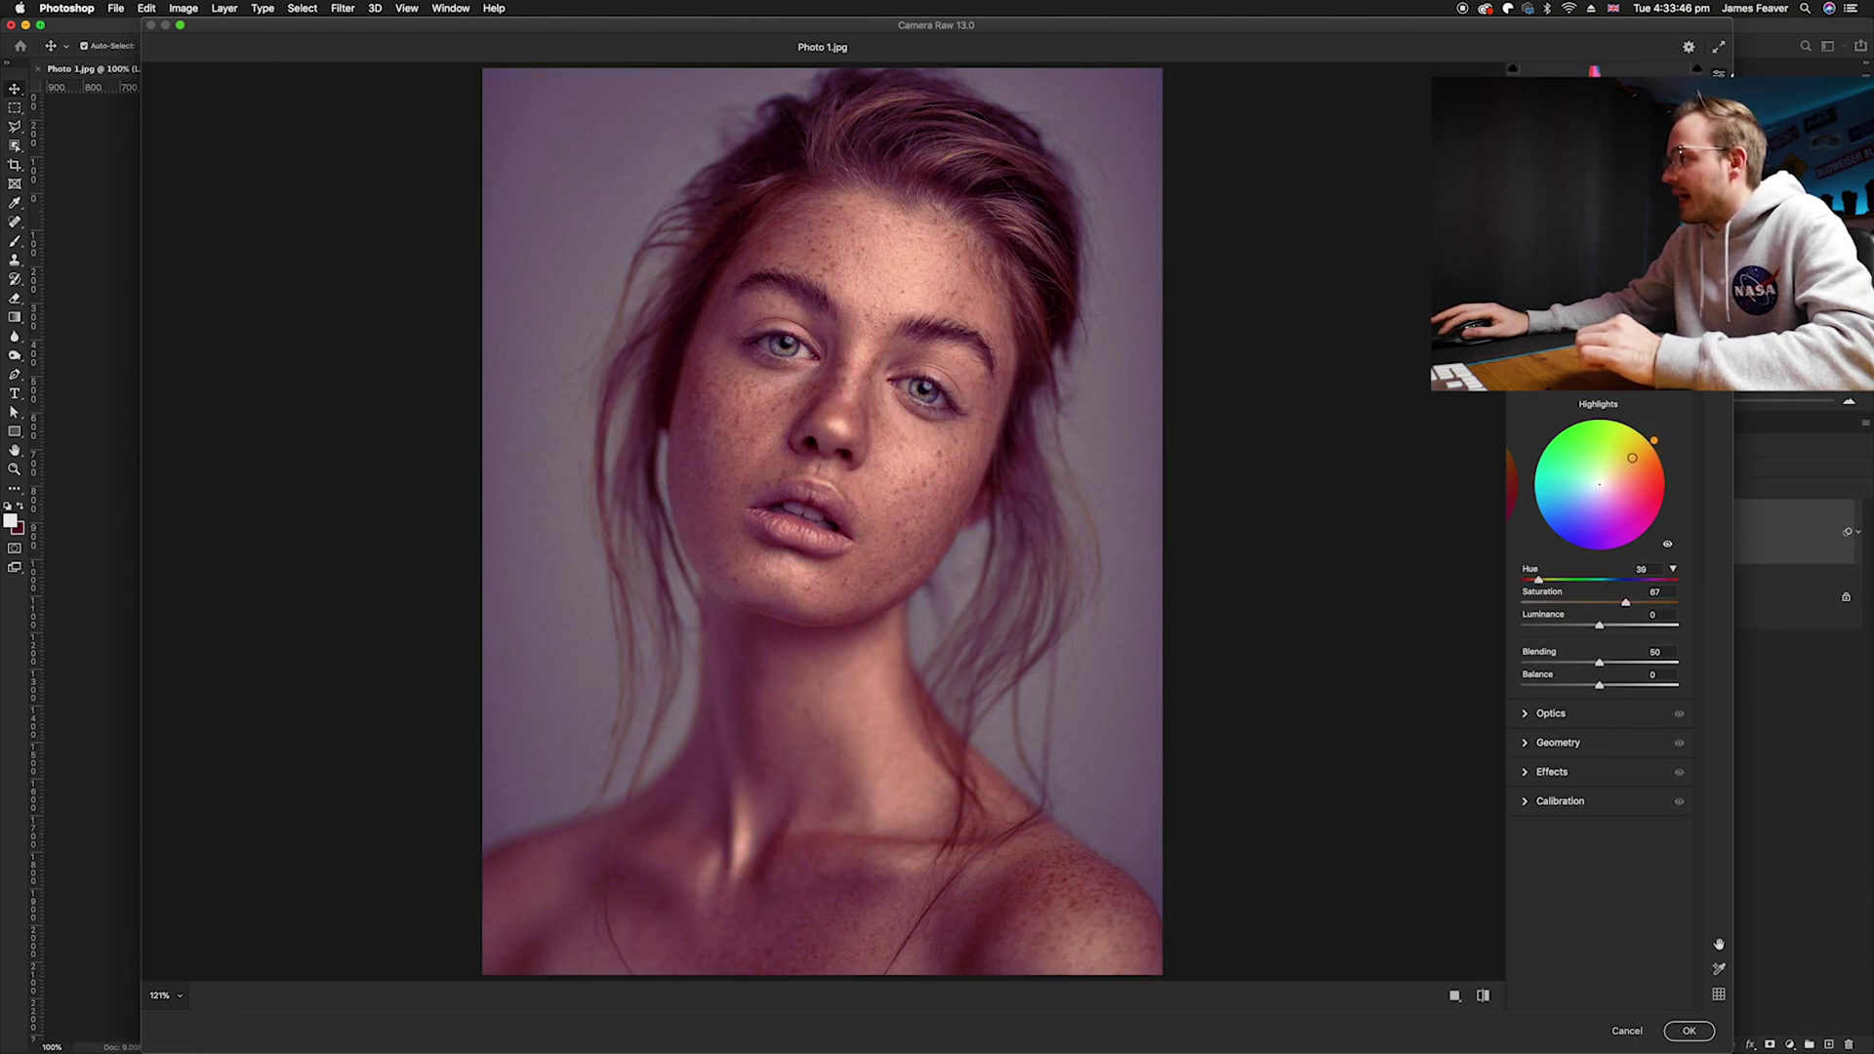
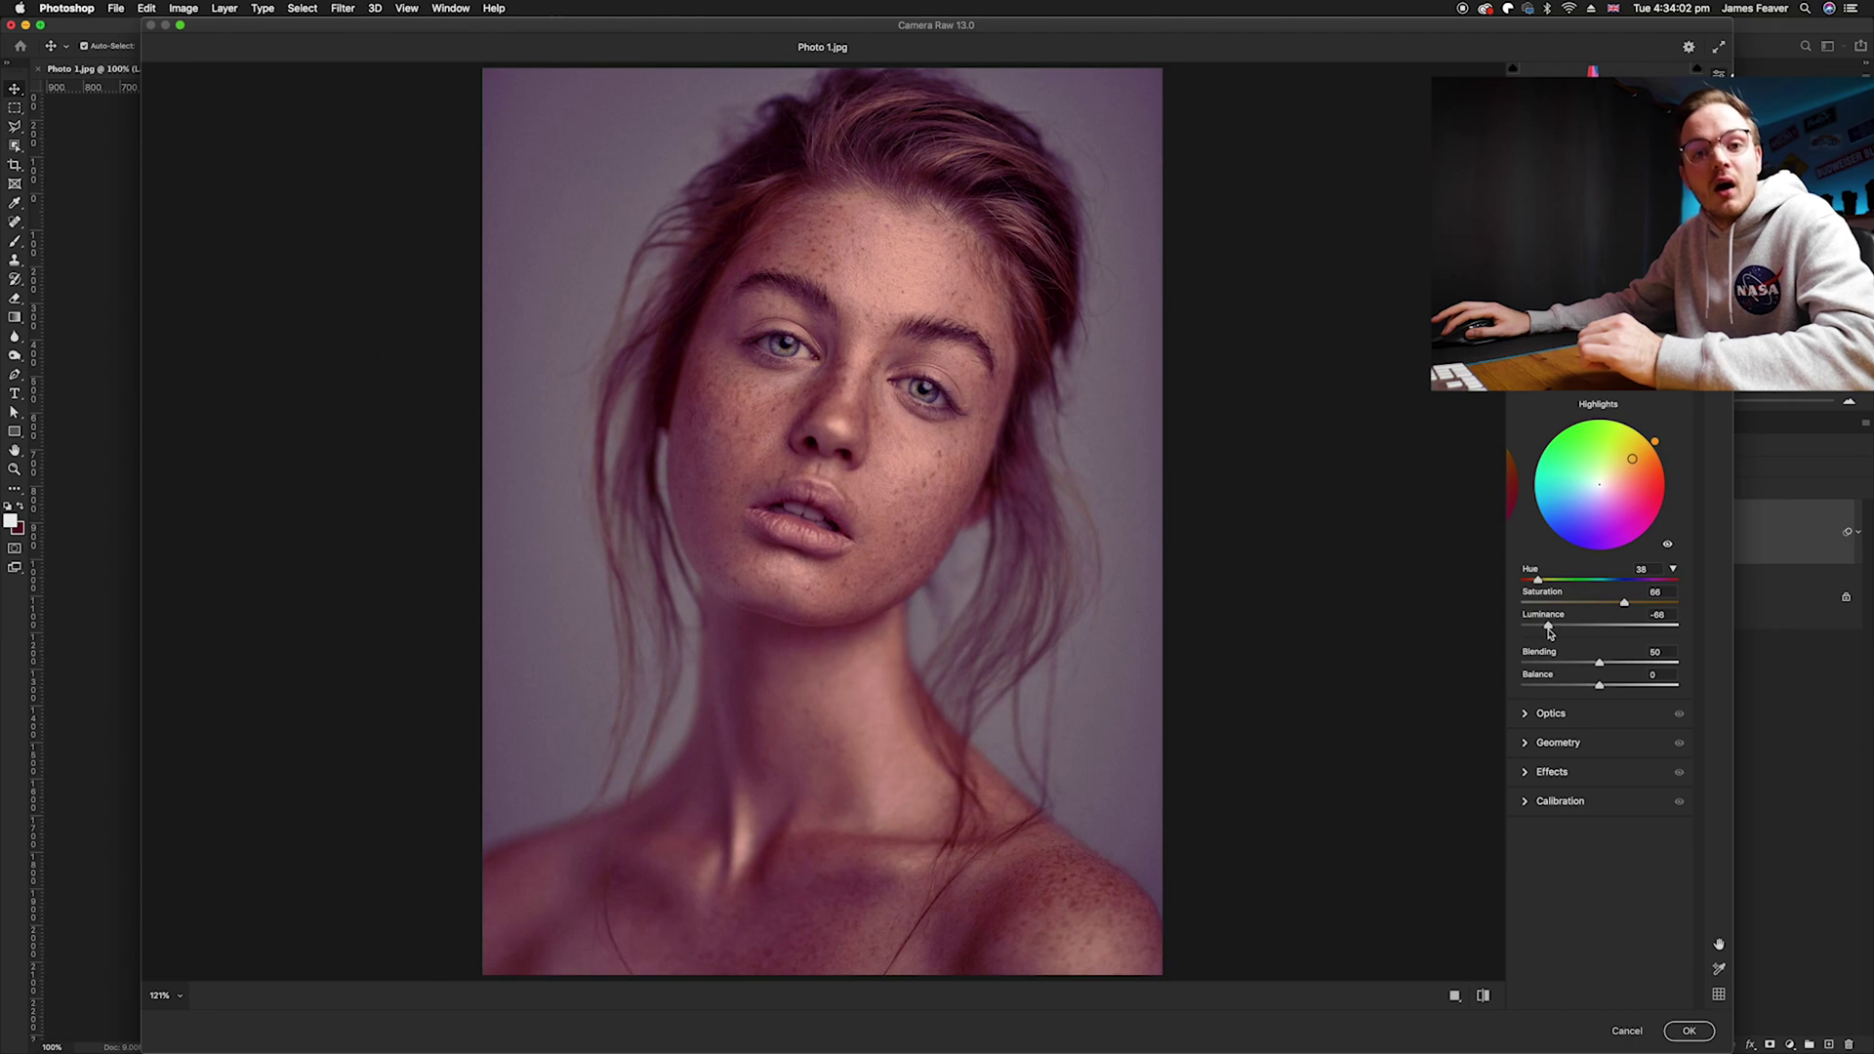
left_click_drag(1551, 634, 1632, 625)
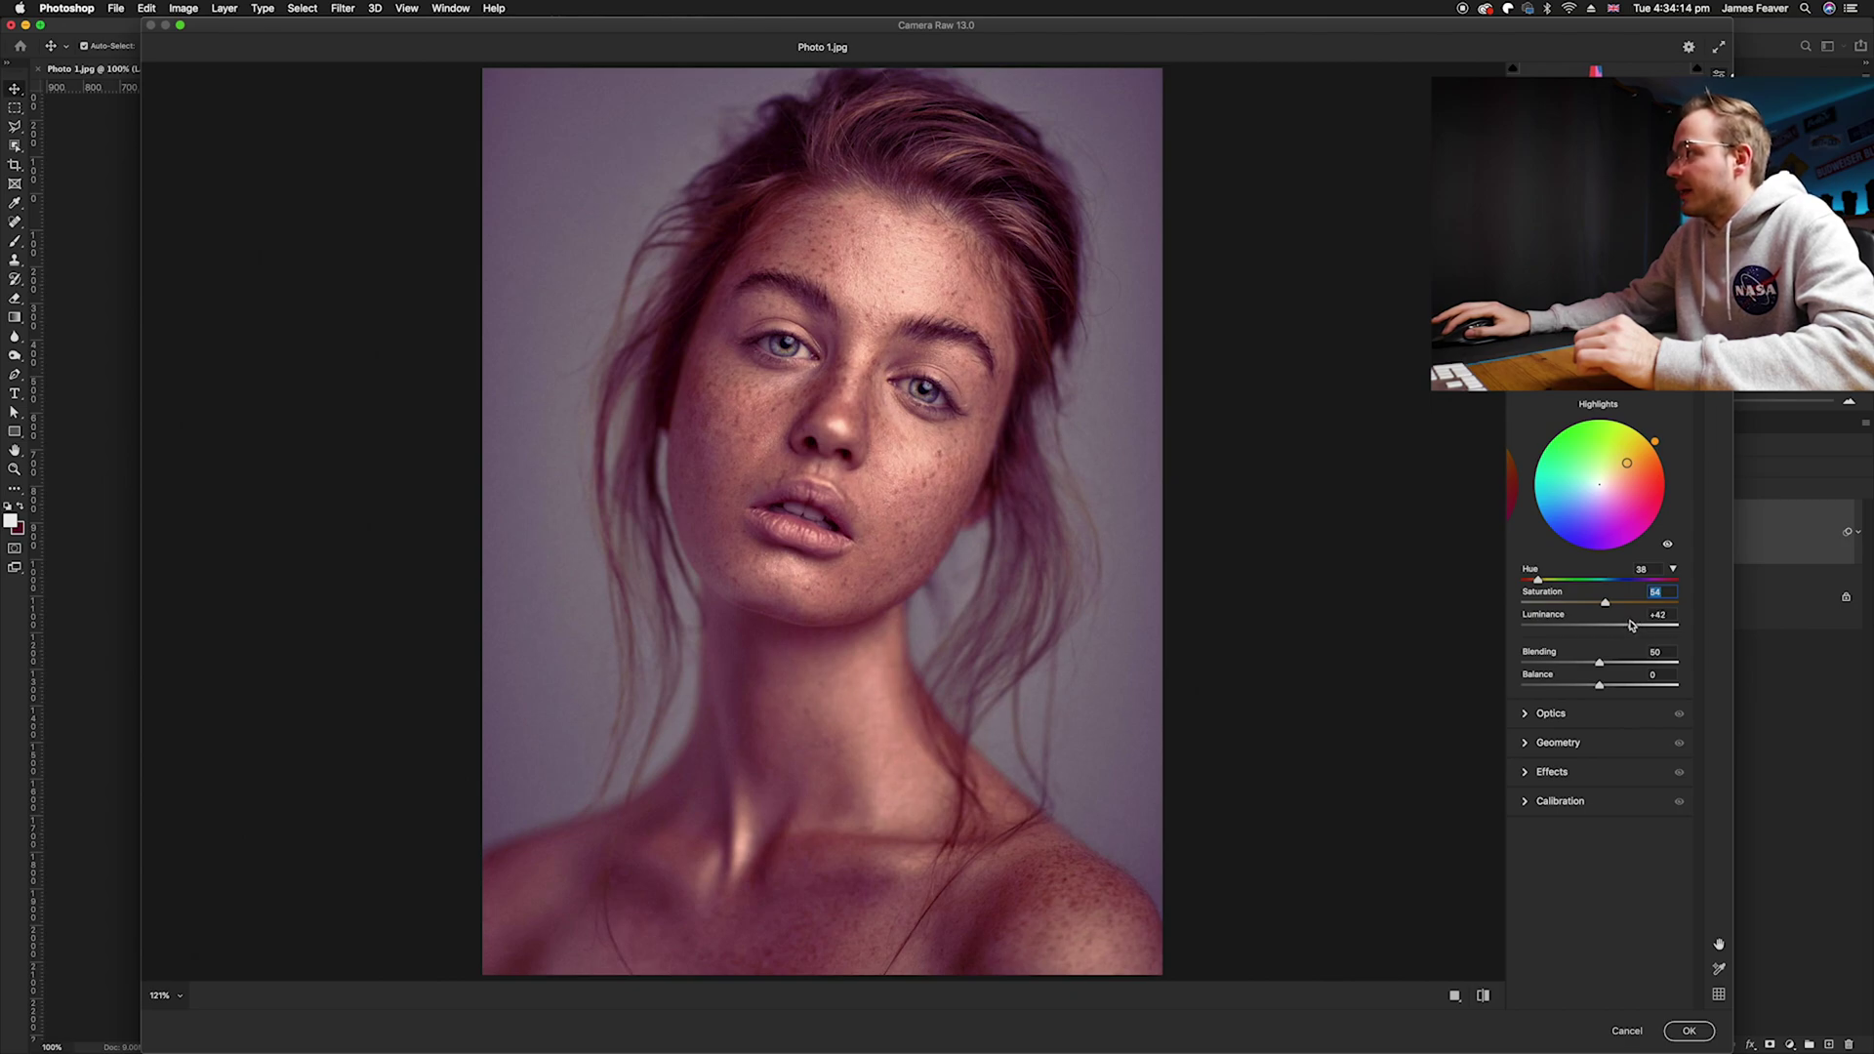
Shift the shadows to hue 306, saturation 58 and luminance -22, and compare the image with and without the shadow tint
left_click(1576, 378)
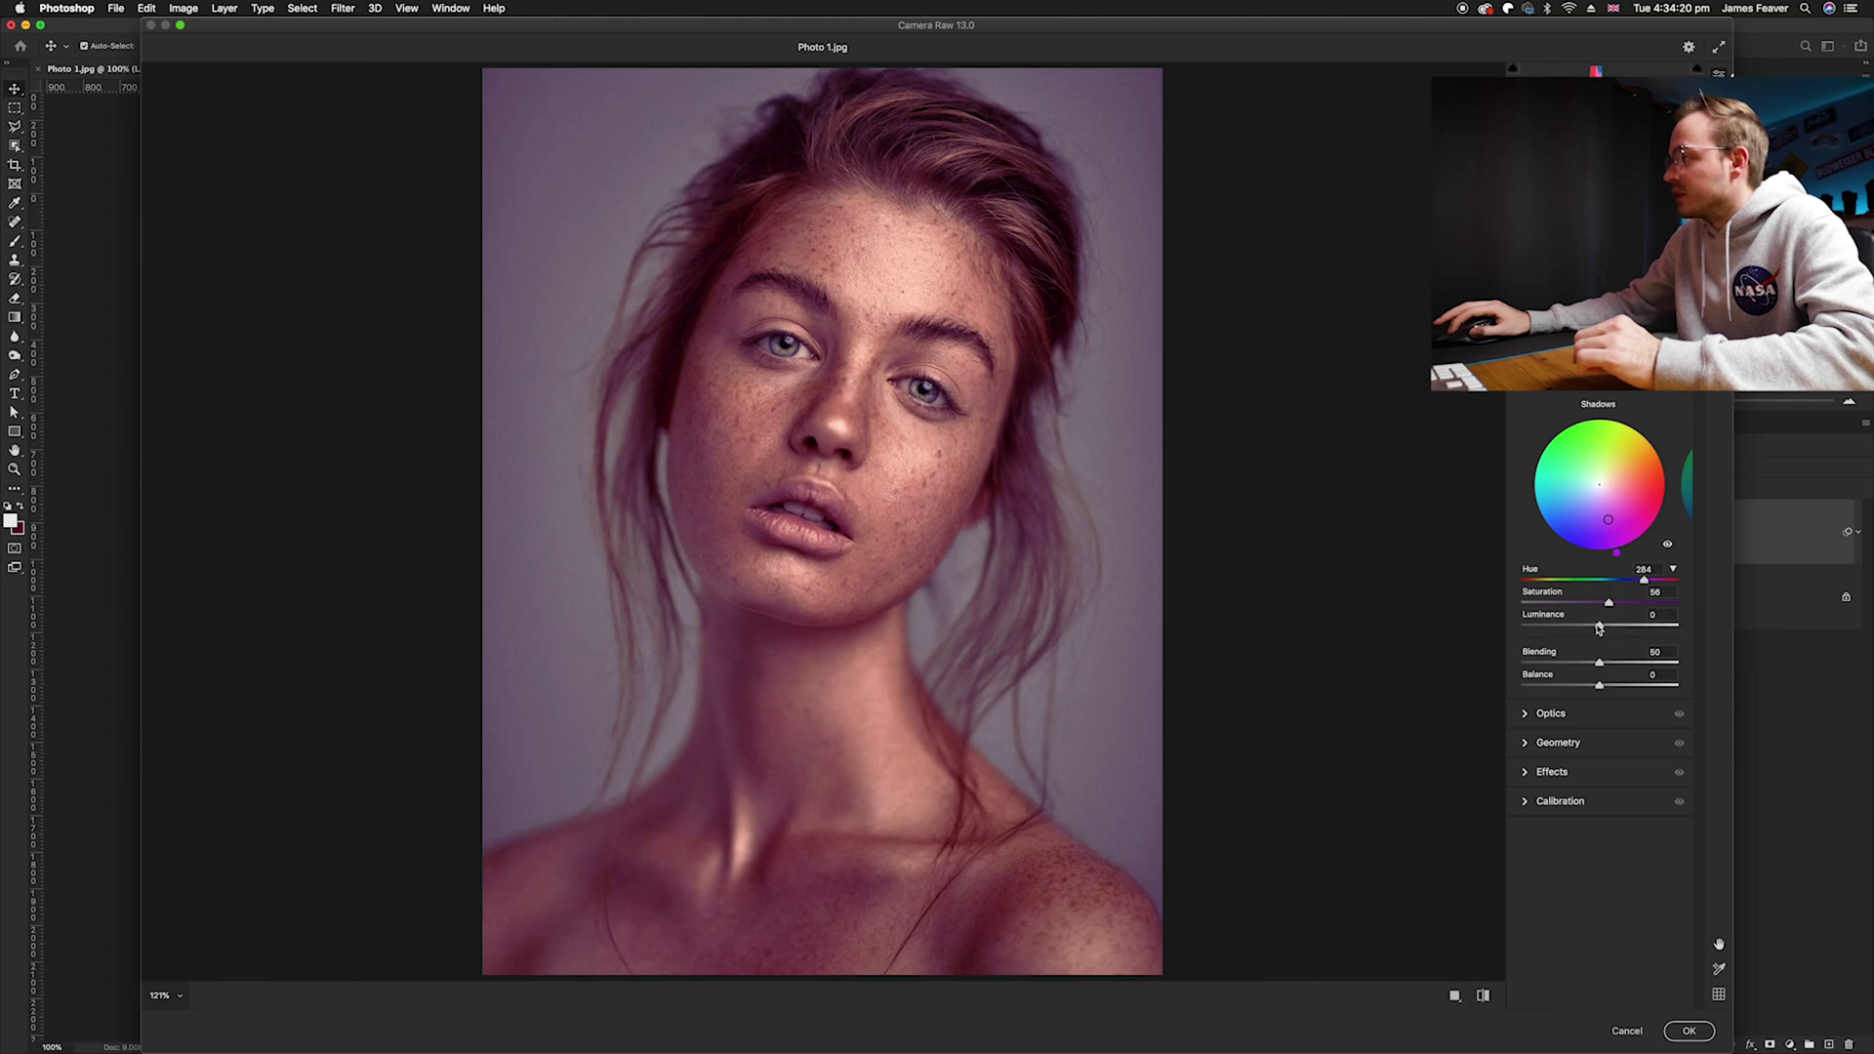
left_click_drag(1599, 628, 1649, 582)
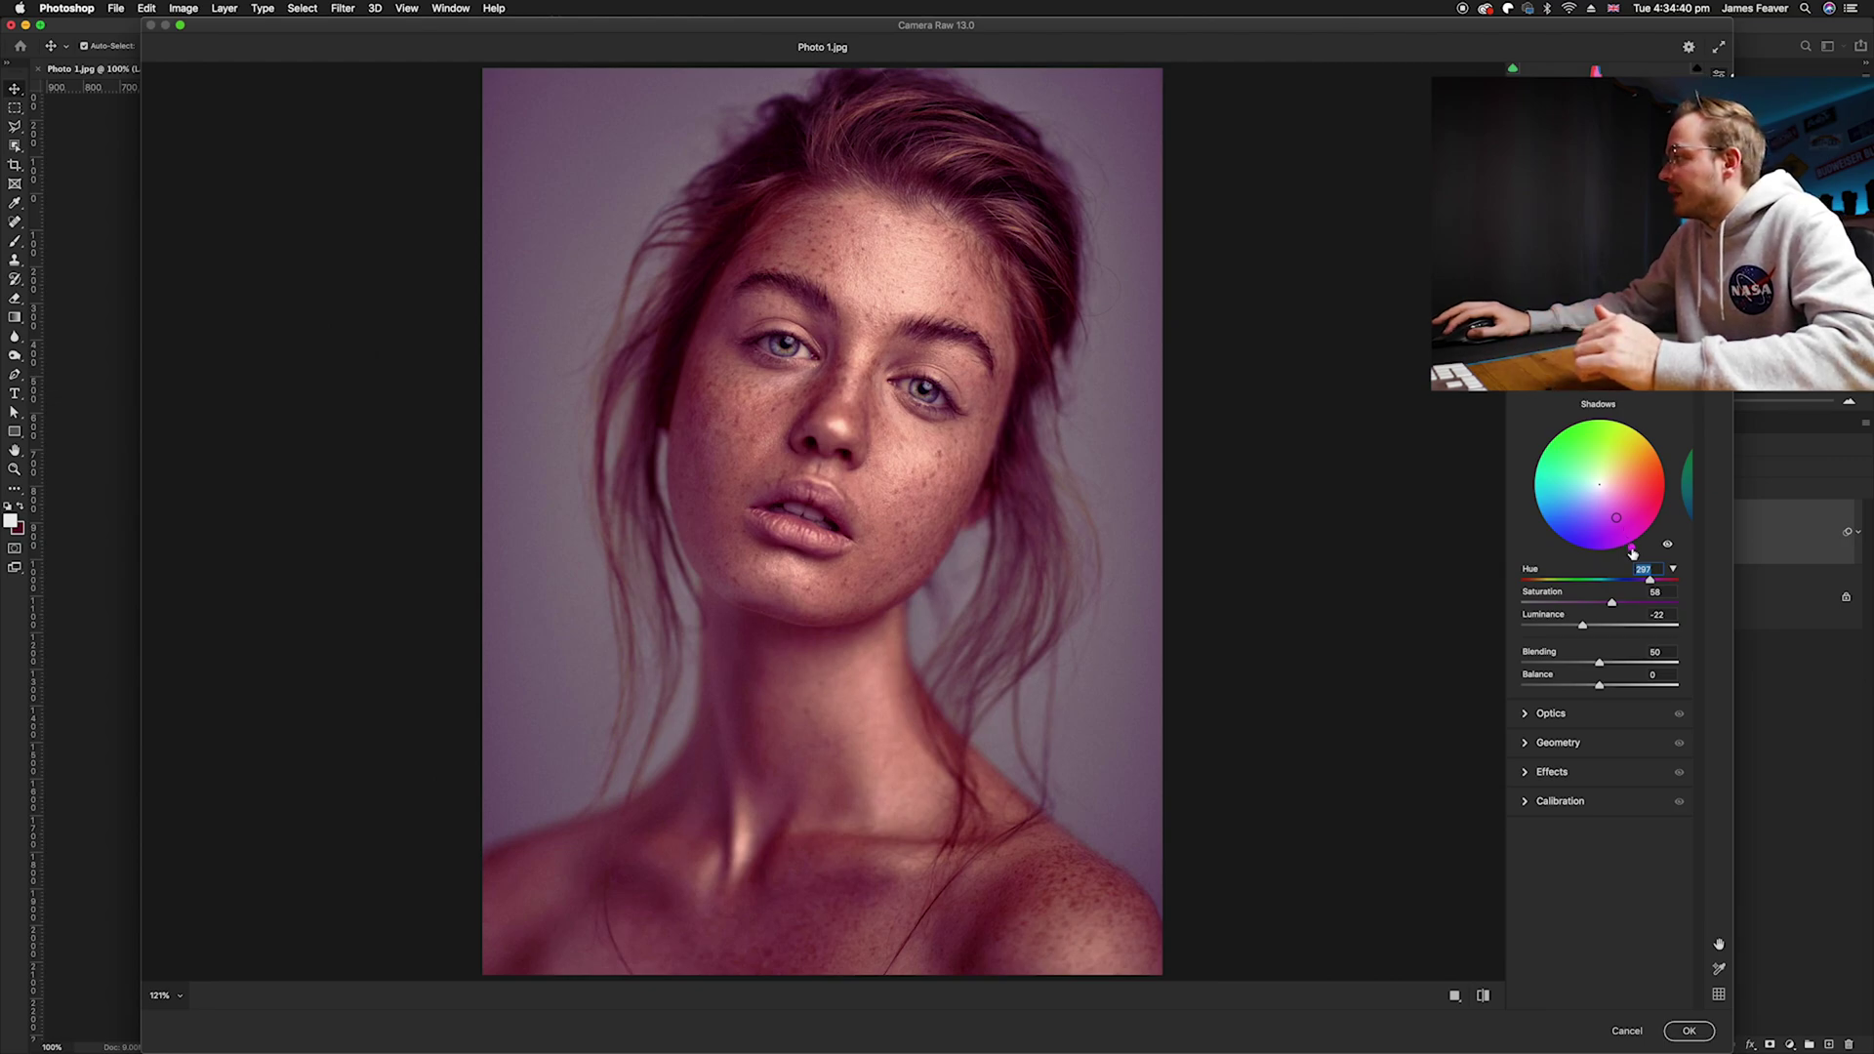
left_click_drag(1632, 553, 1649, 553)
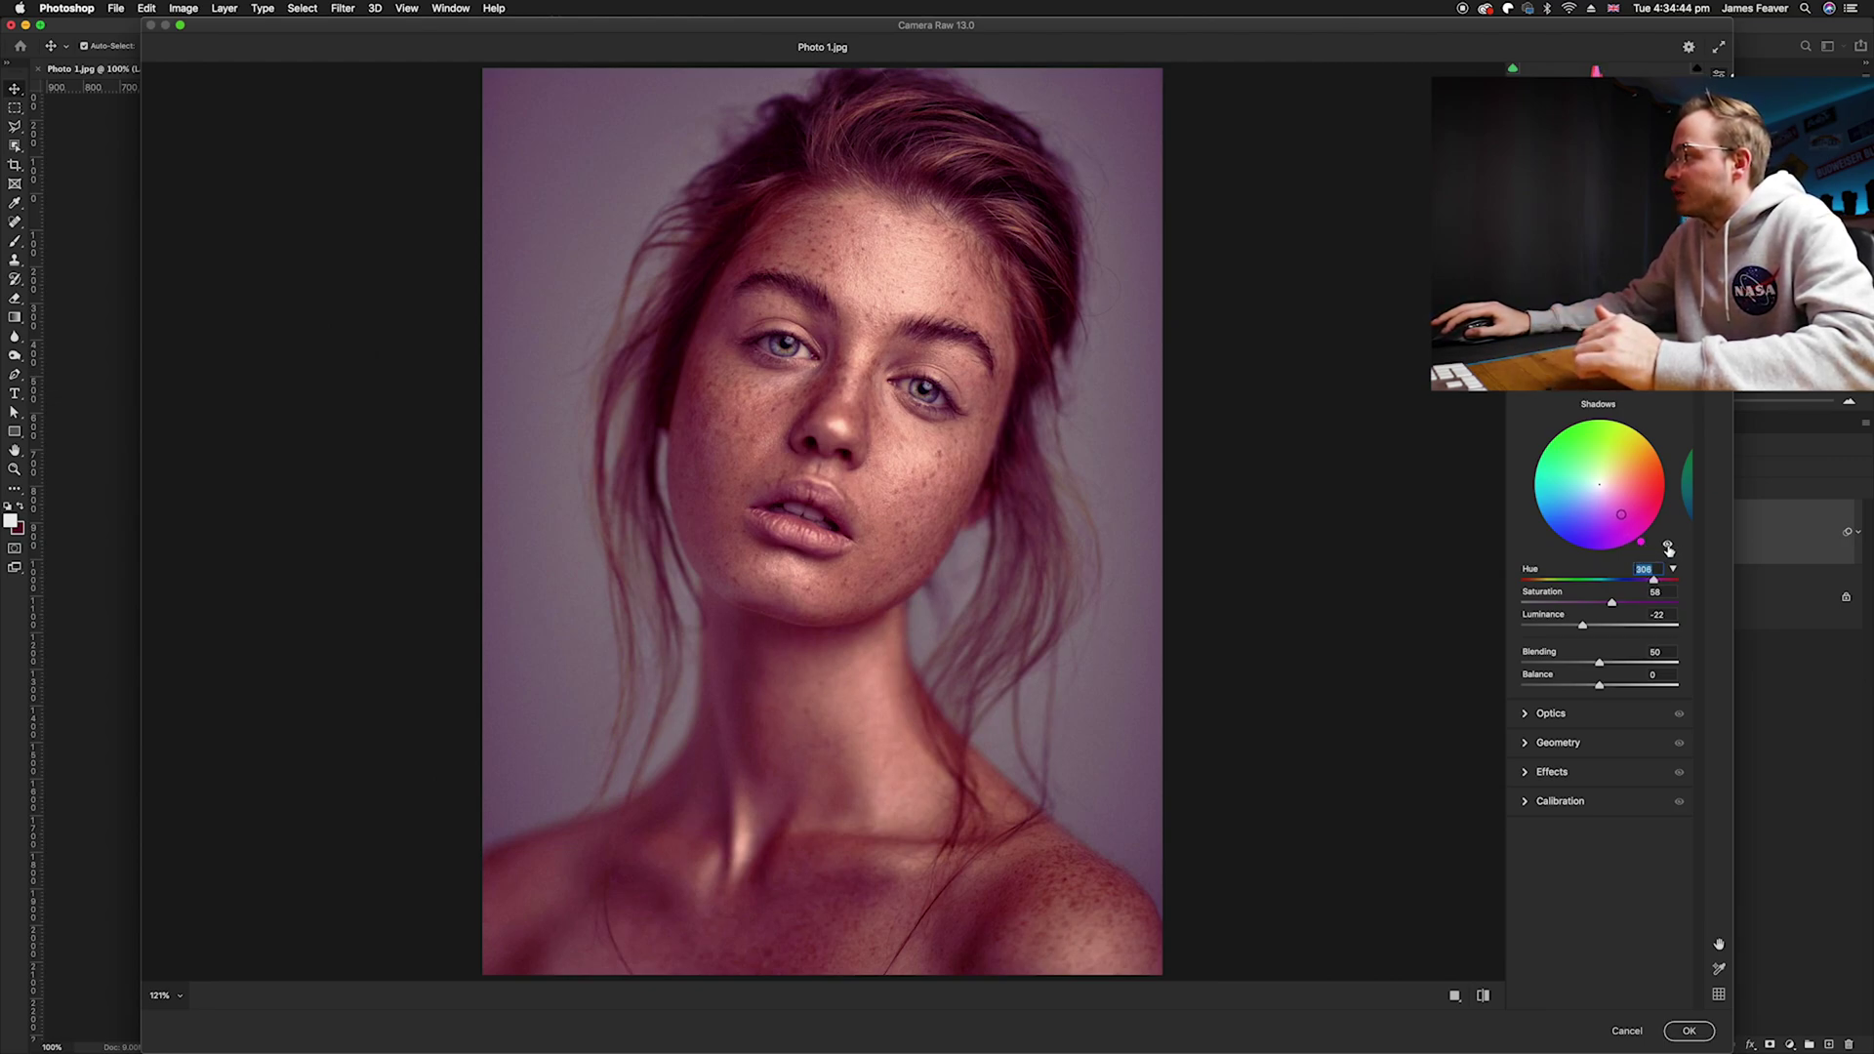
left_click(1668, 549)
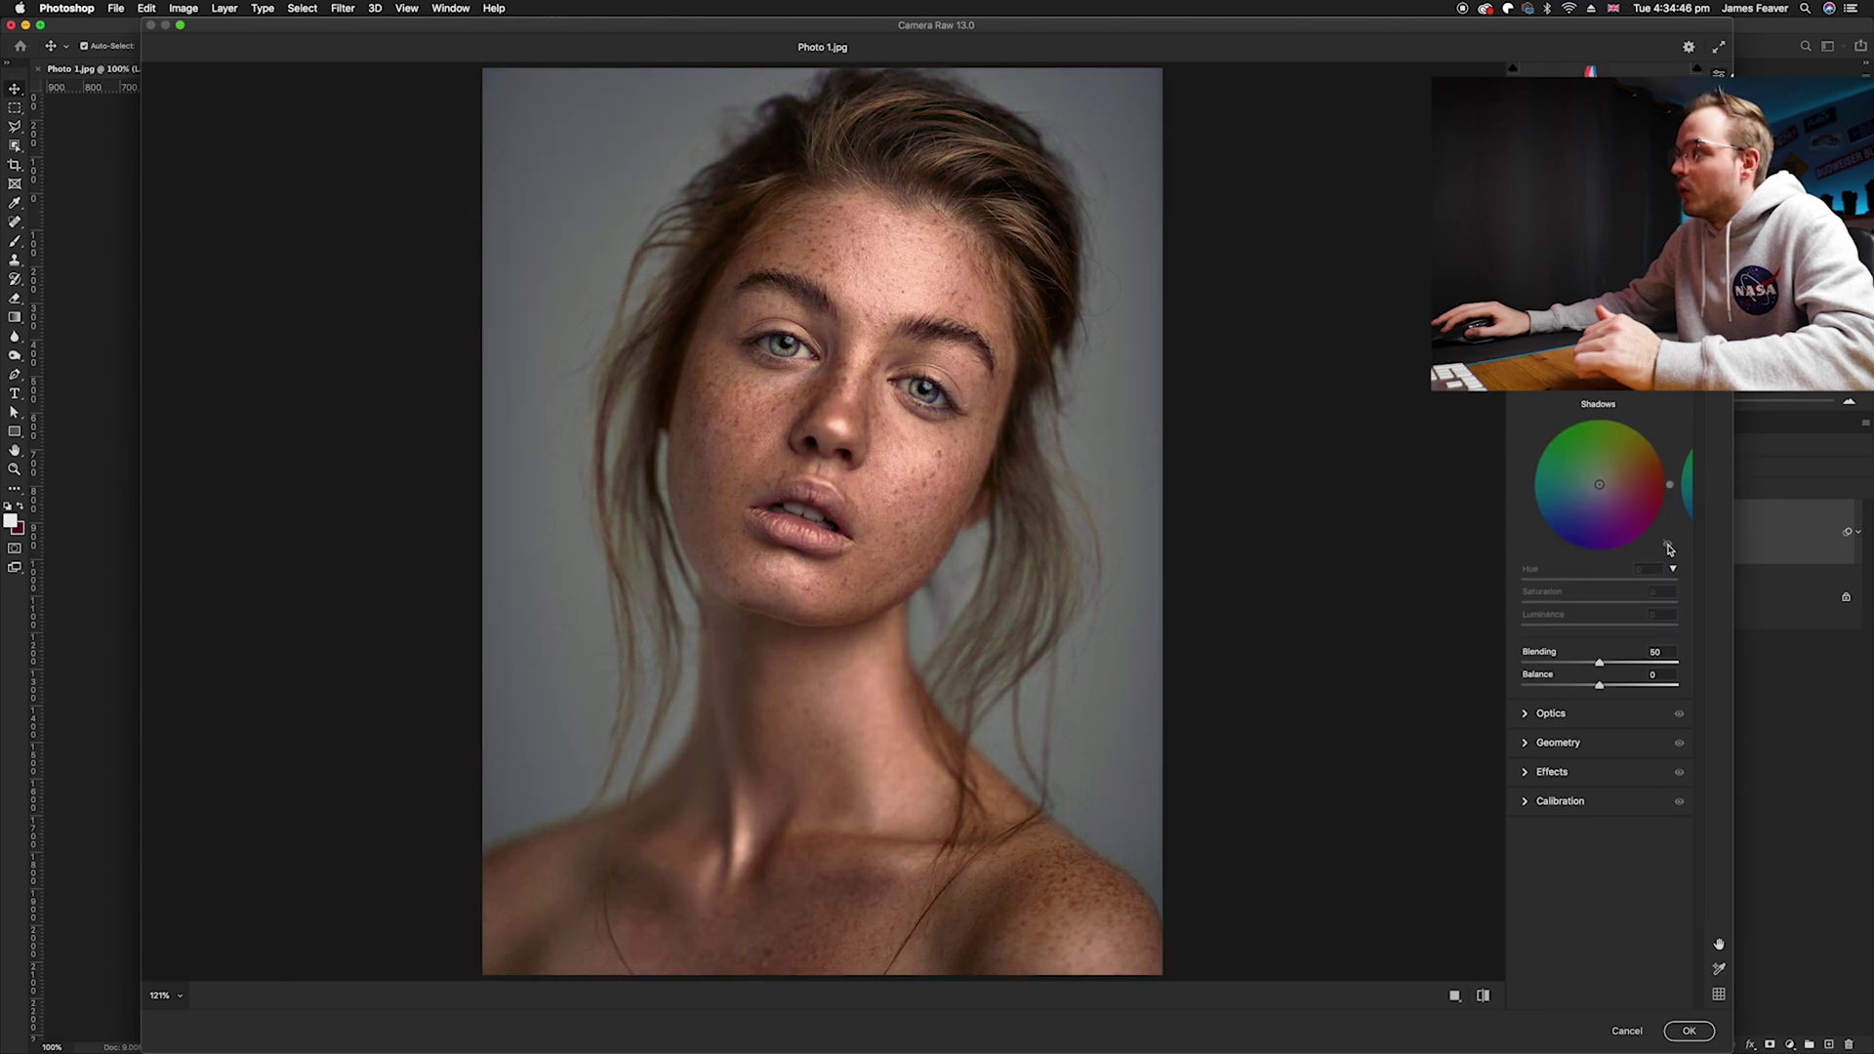
left_click(1669, 548)
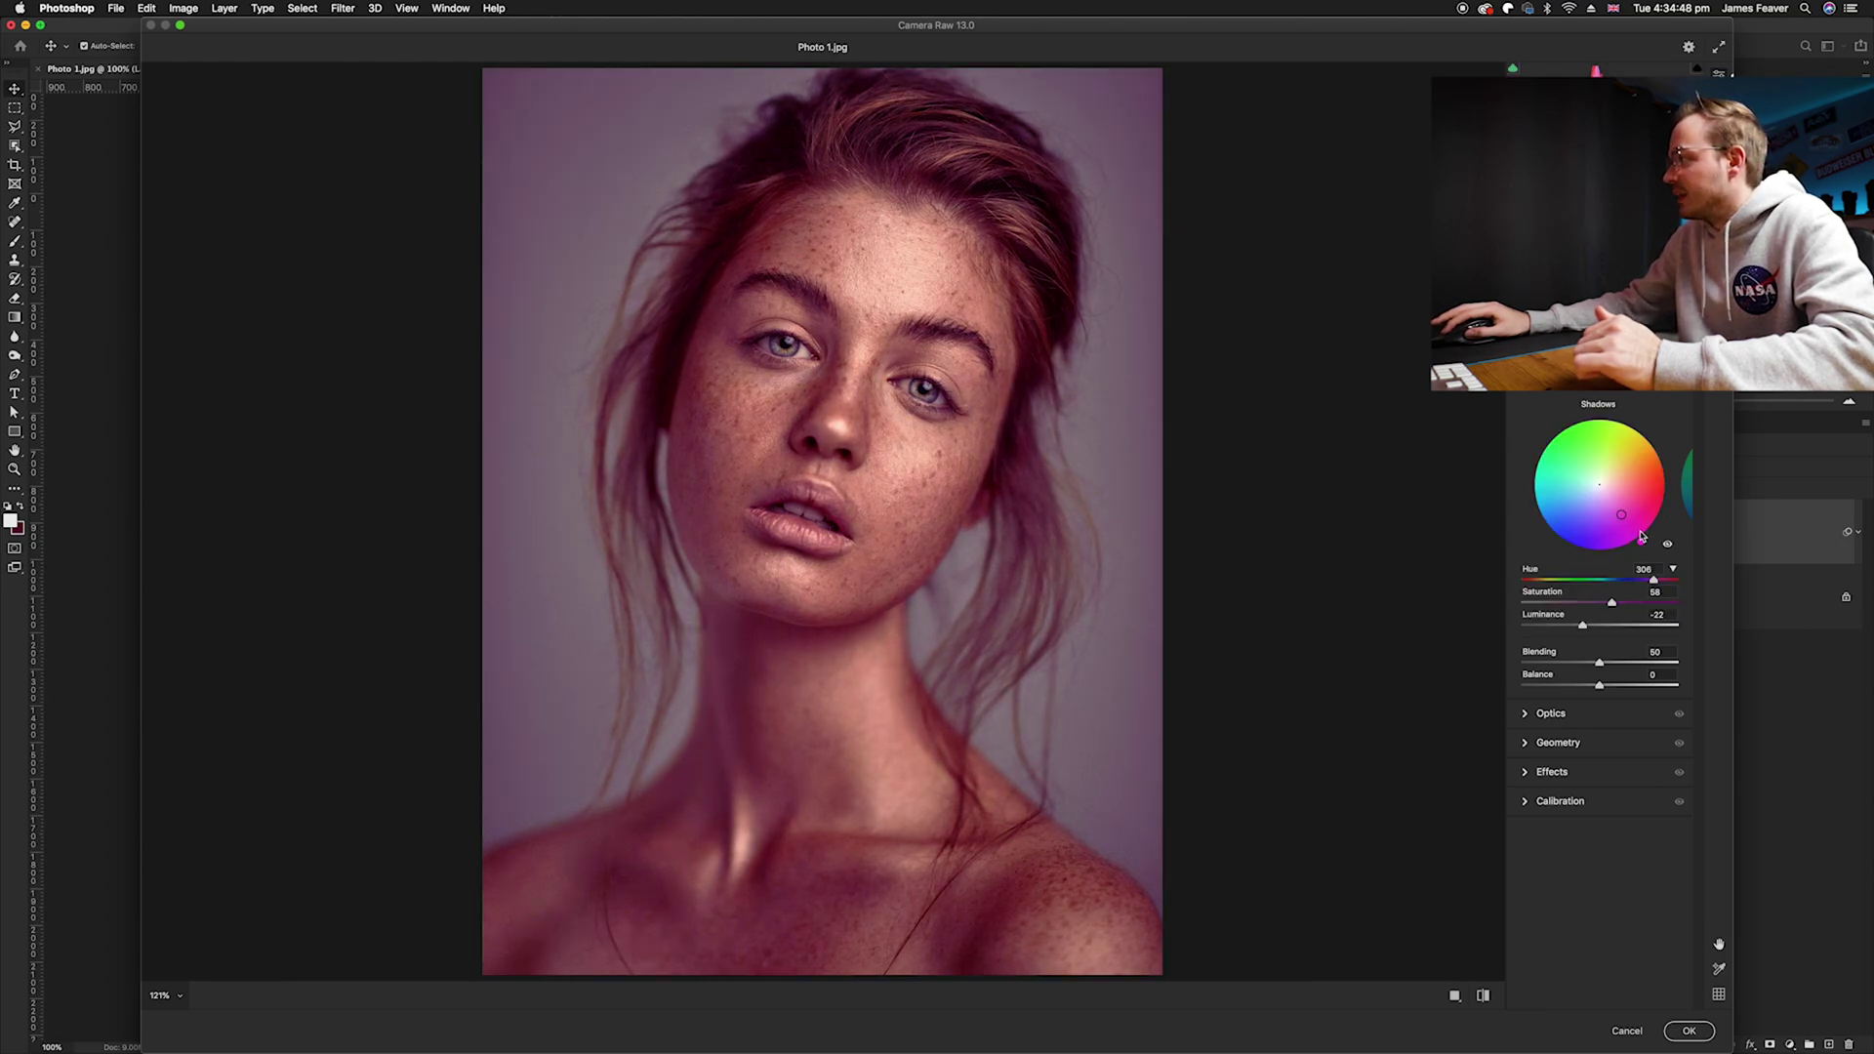
Set the shadows' saturation to 42 and luminance to -15, and check the shadow tint against the ungraded shadows
mouse_move(1613, 605)
left_mouse_down()
mouse_move(1577, 602)
mouse_move(1561, 626)
mouse_move(1587, 628)
left_mouse_up()
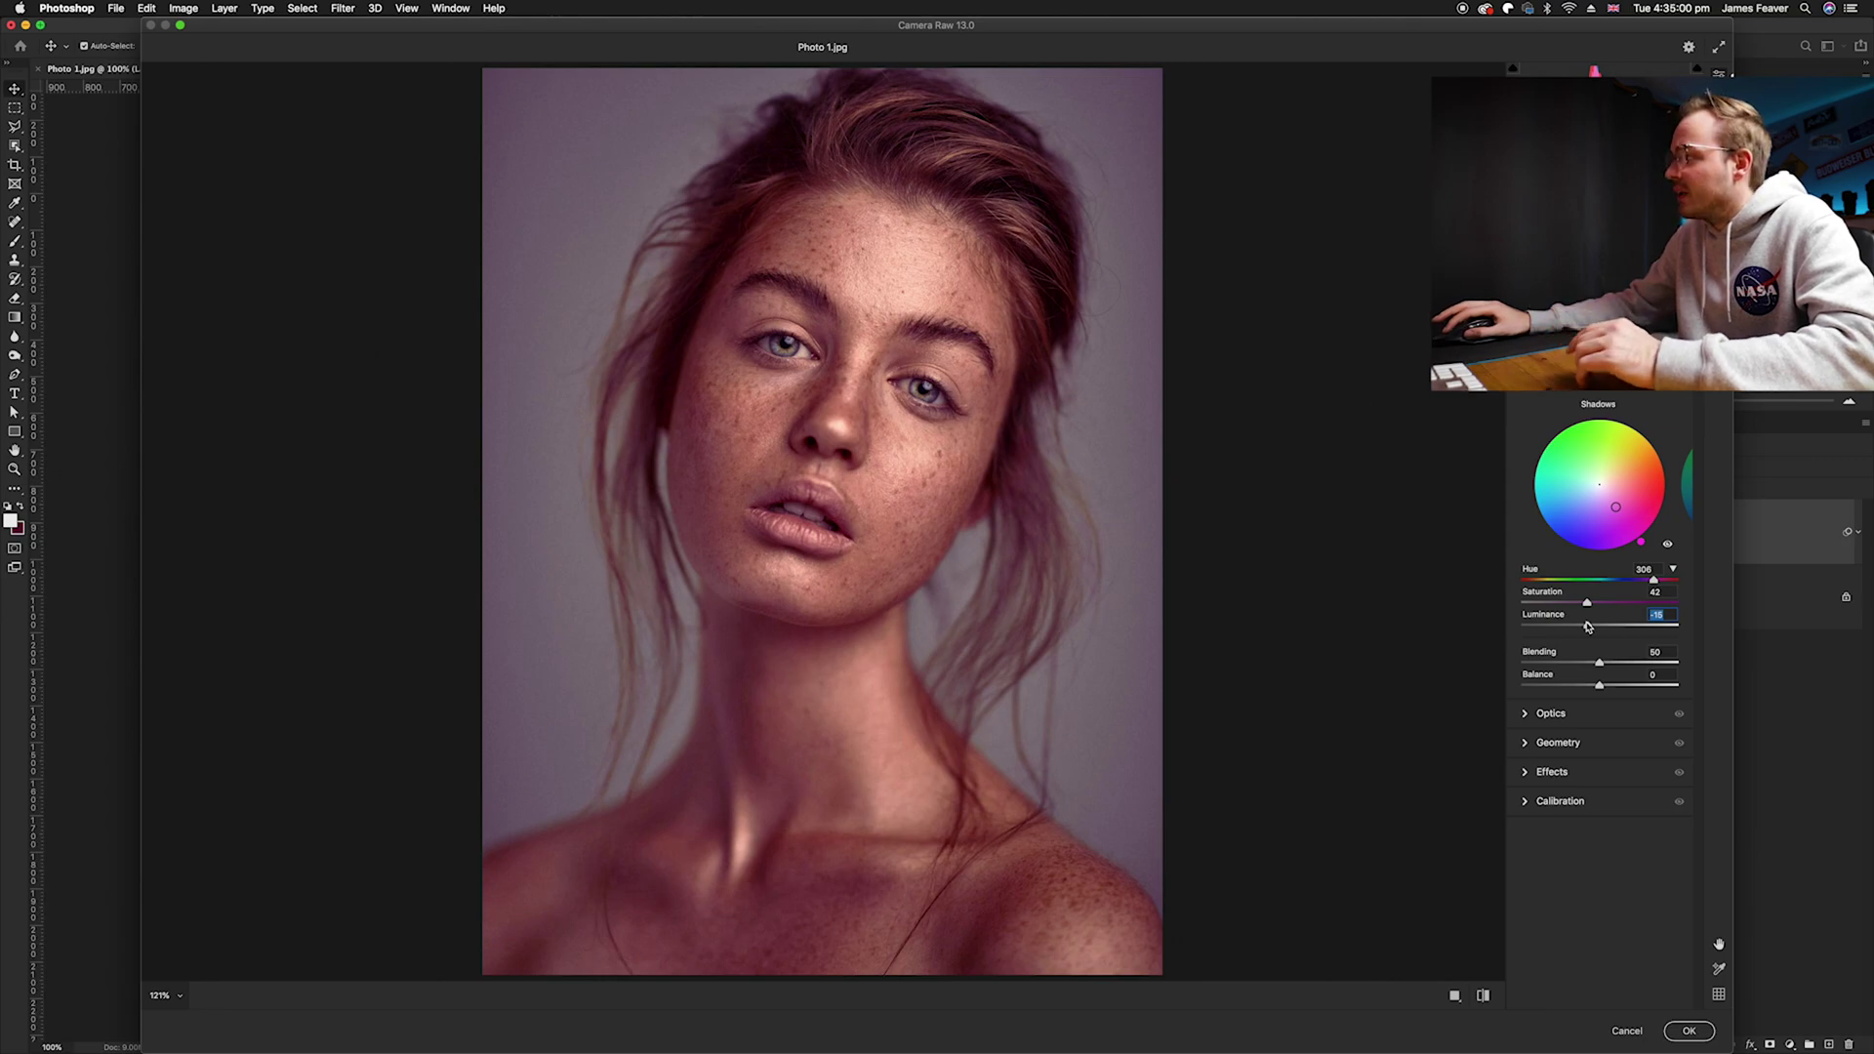
left_click(1668, 547)
left_click(1668, 545)
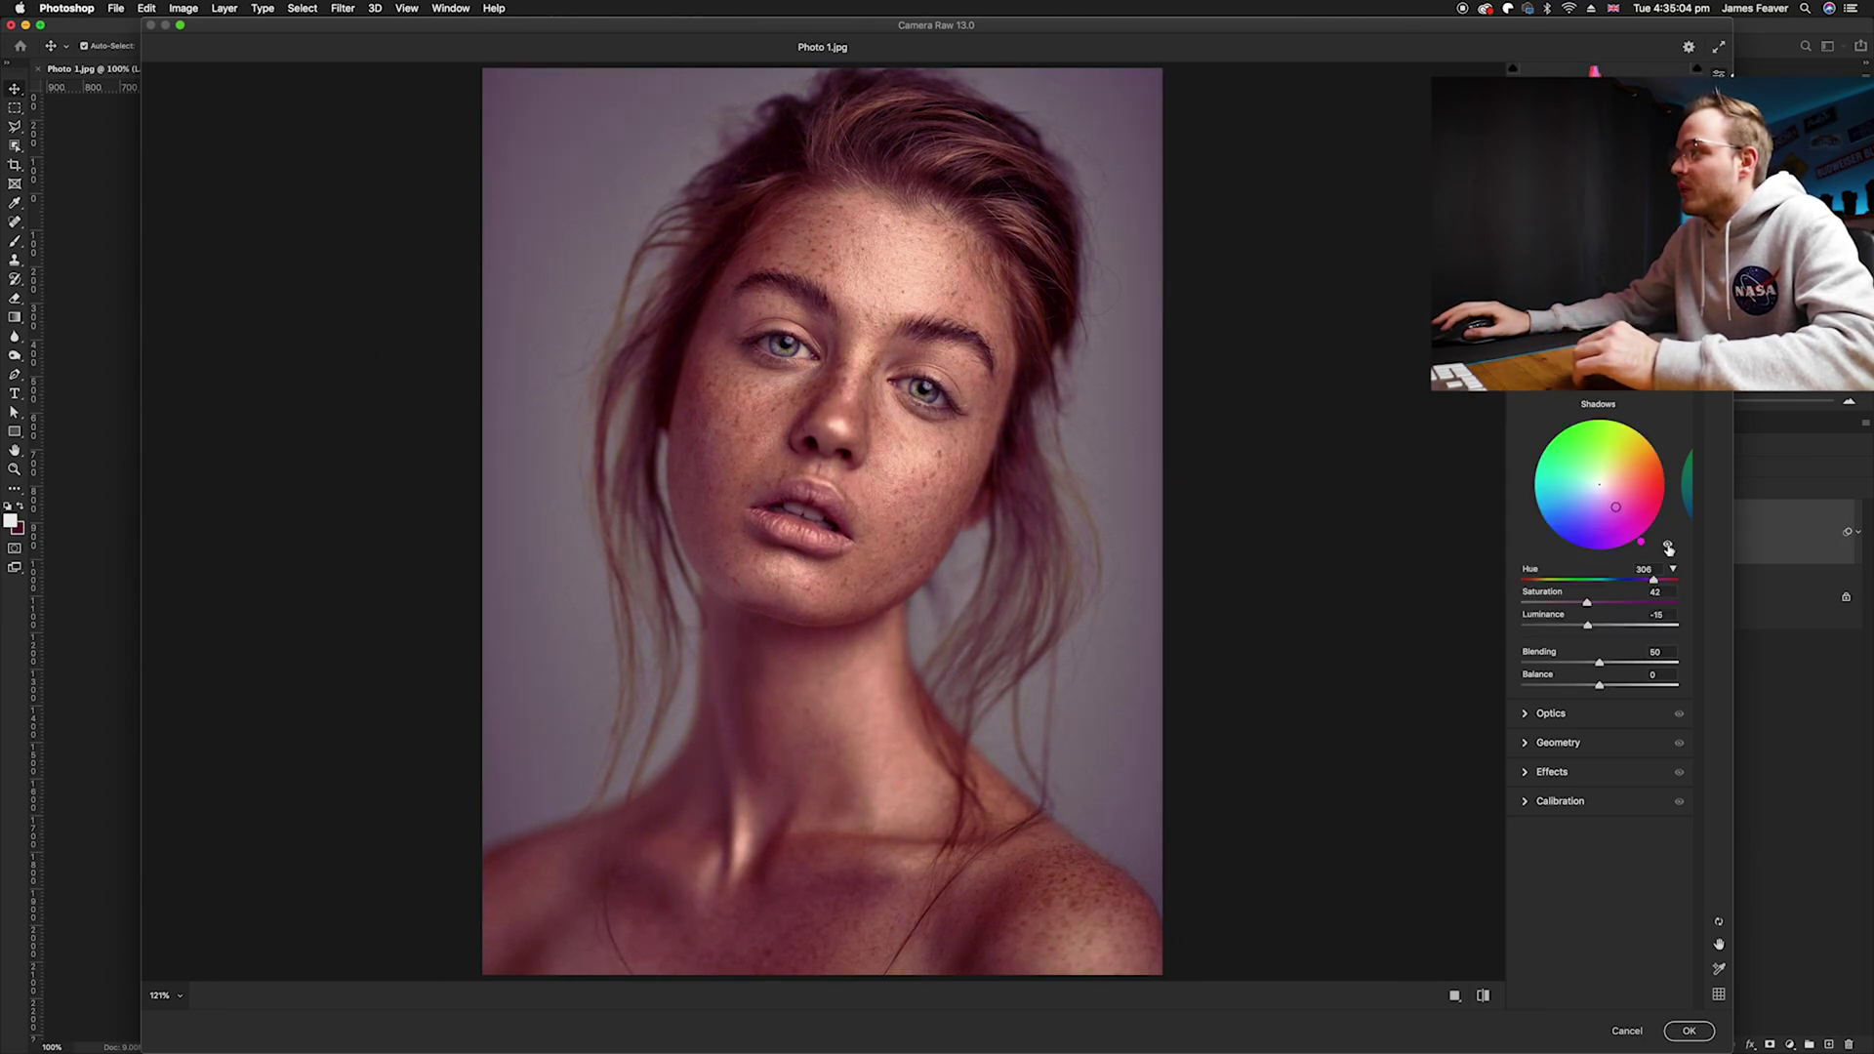
Tint the portrait's midtones red with hue 360, saturation 10 and luminance +38
left_click(1687, 483)
left_click_drag(1599, 484, 1670, 488)
mouse_move(1543, 604)
left_mouse_down()
mouse_move(1640, 626)
mouse_move(1701, 586)
mouse_move(1676, 581)
left_mouse_up()
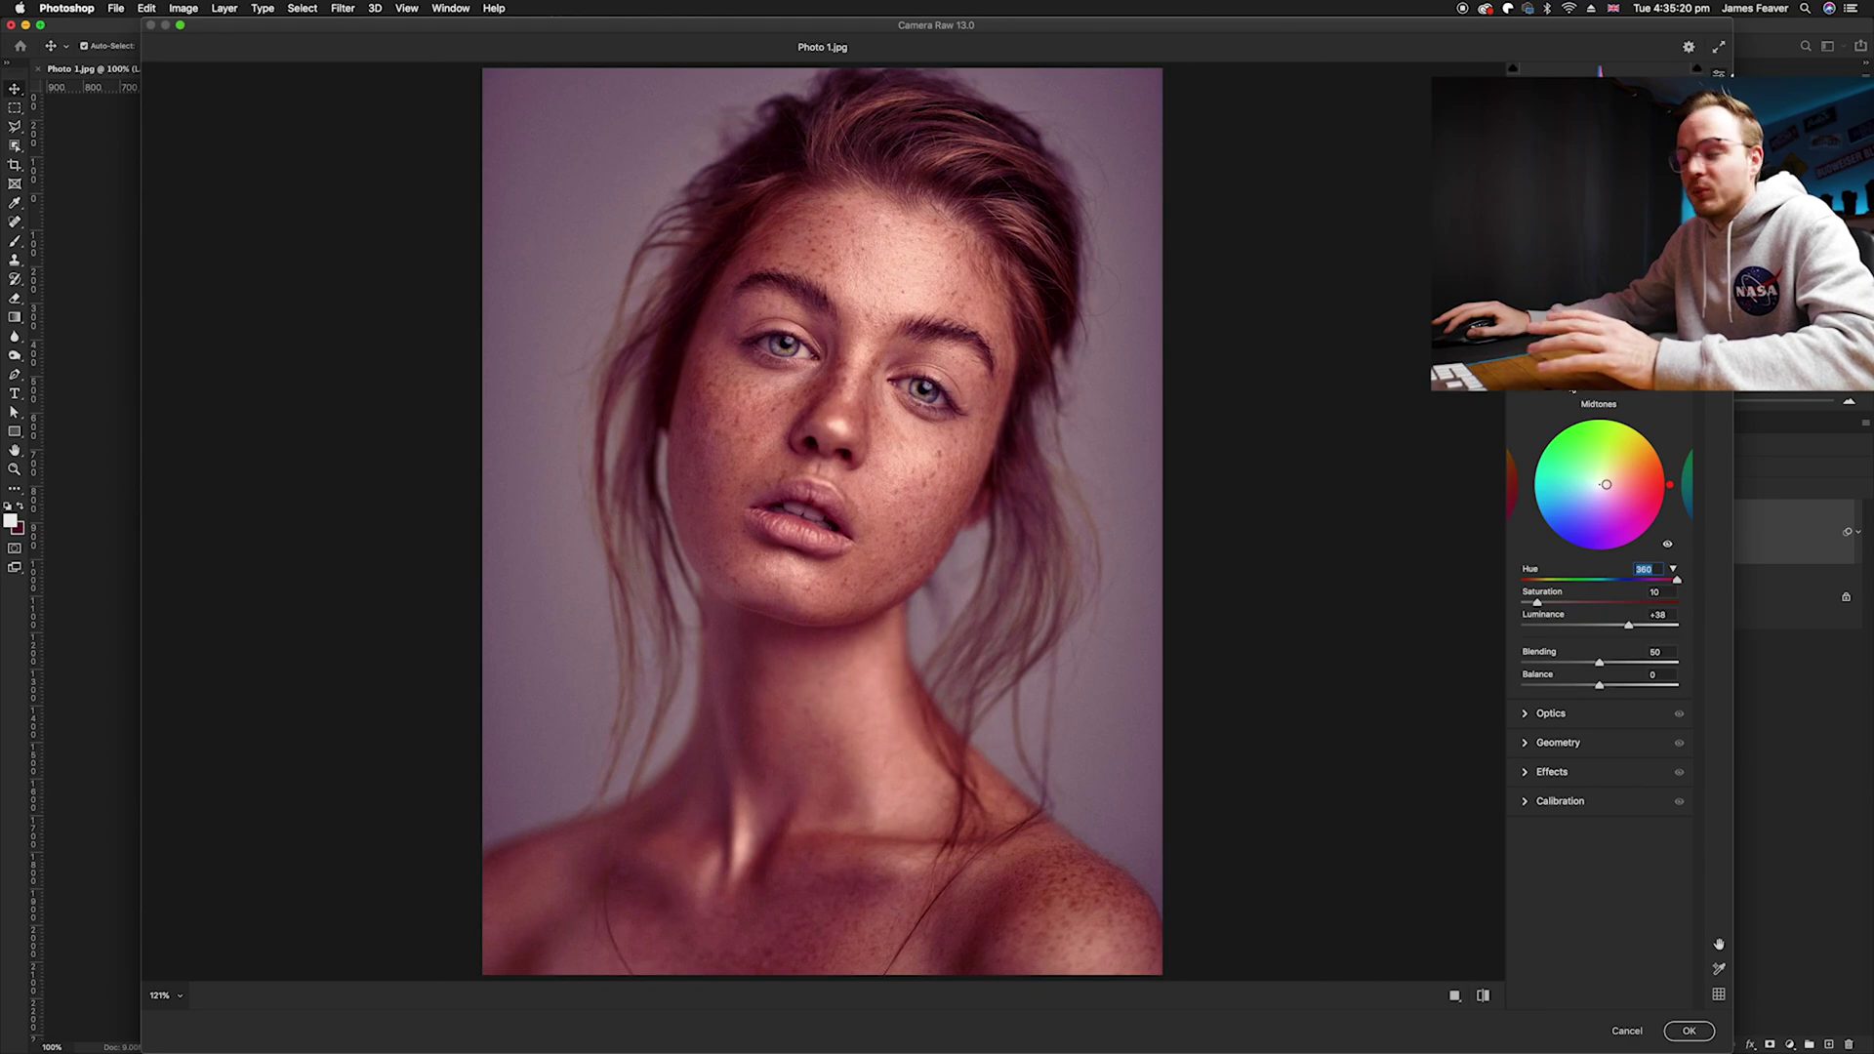
Apply the color grading to the smart object and compare the graded layer with the original photo
left_click(1570, 382)
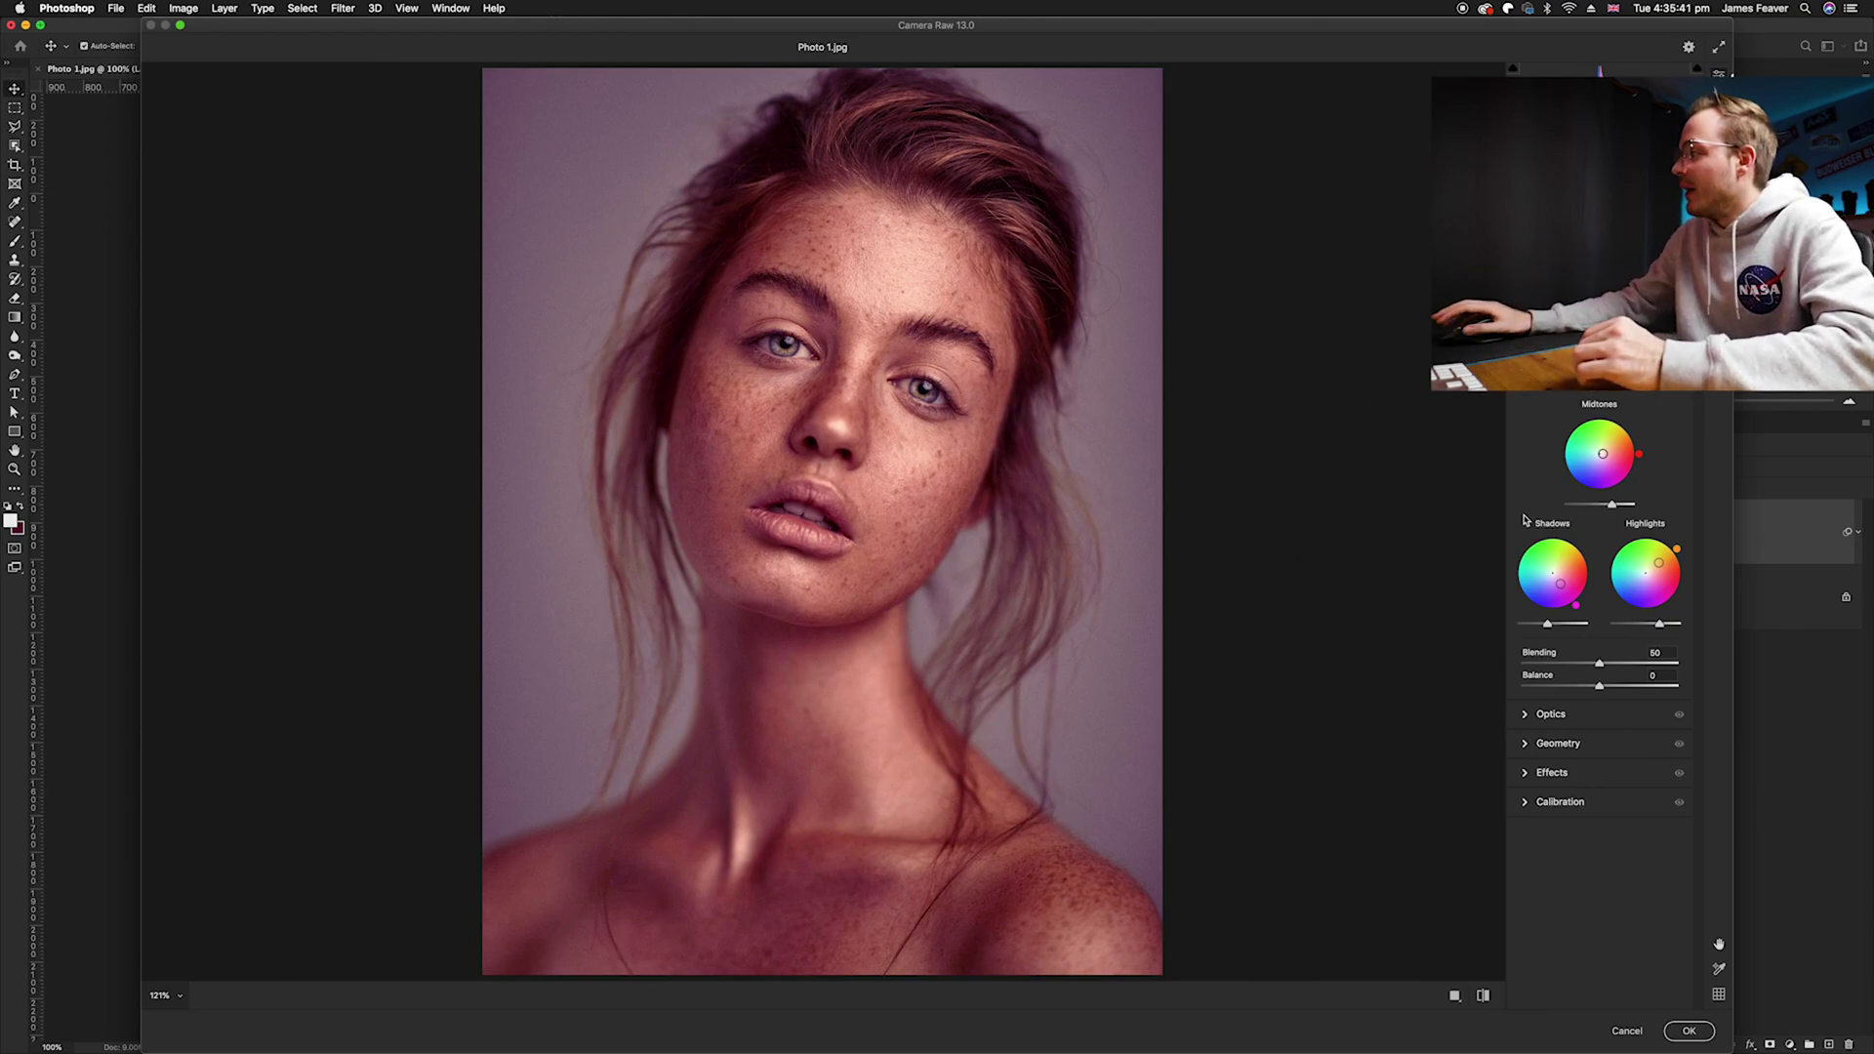
left_click(1690, 1033)
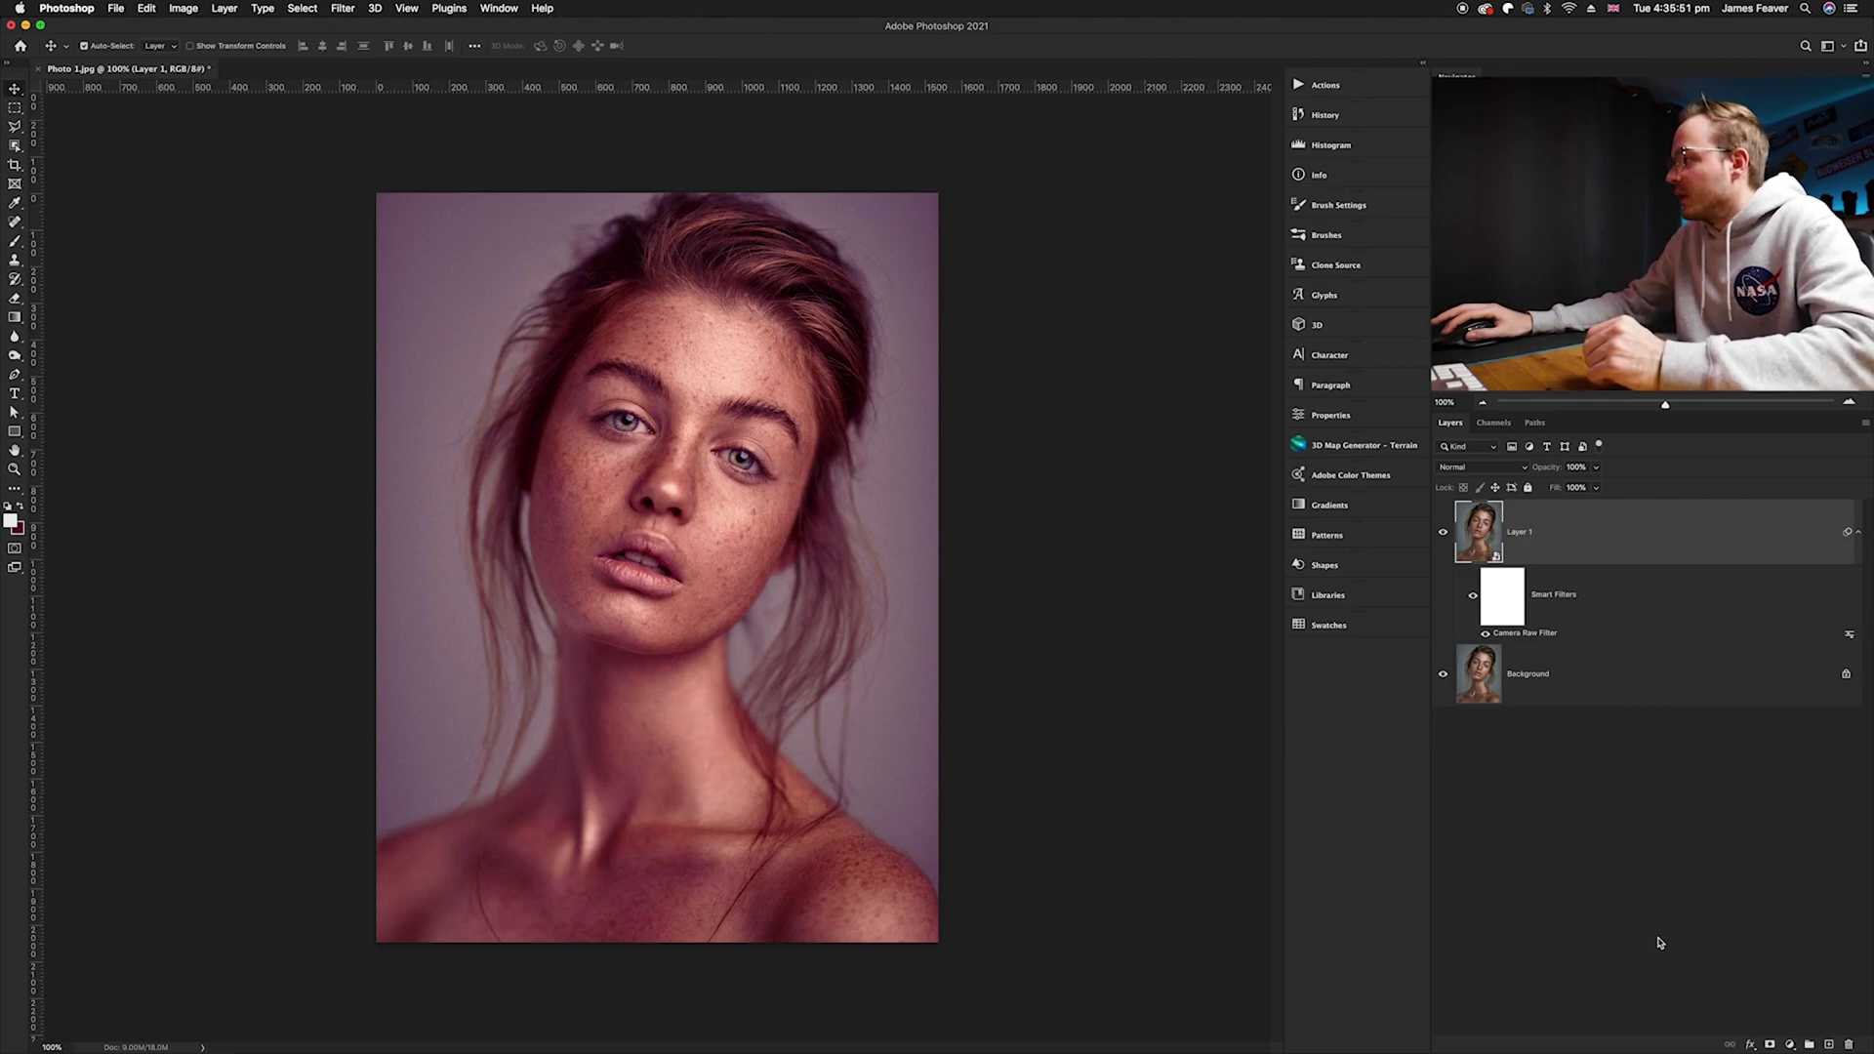
left_click(1443, 535)
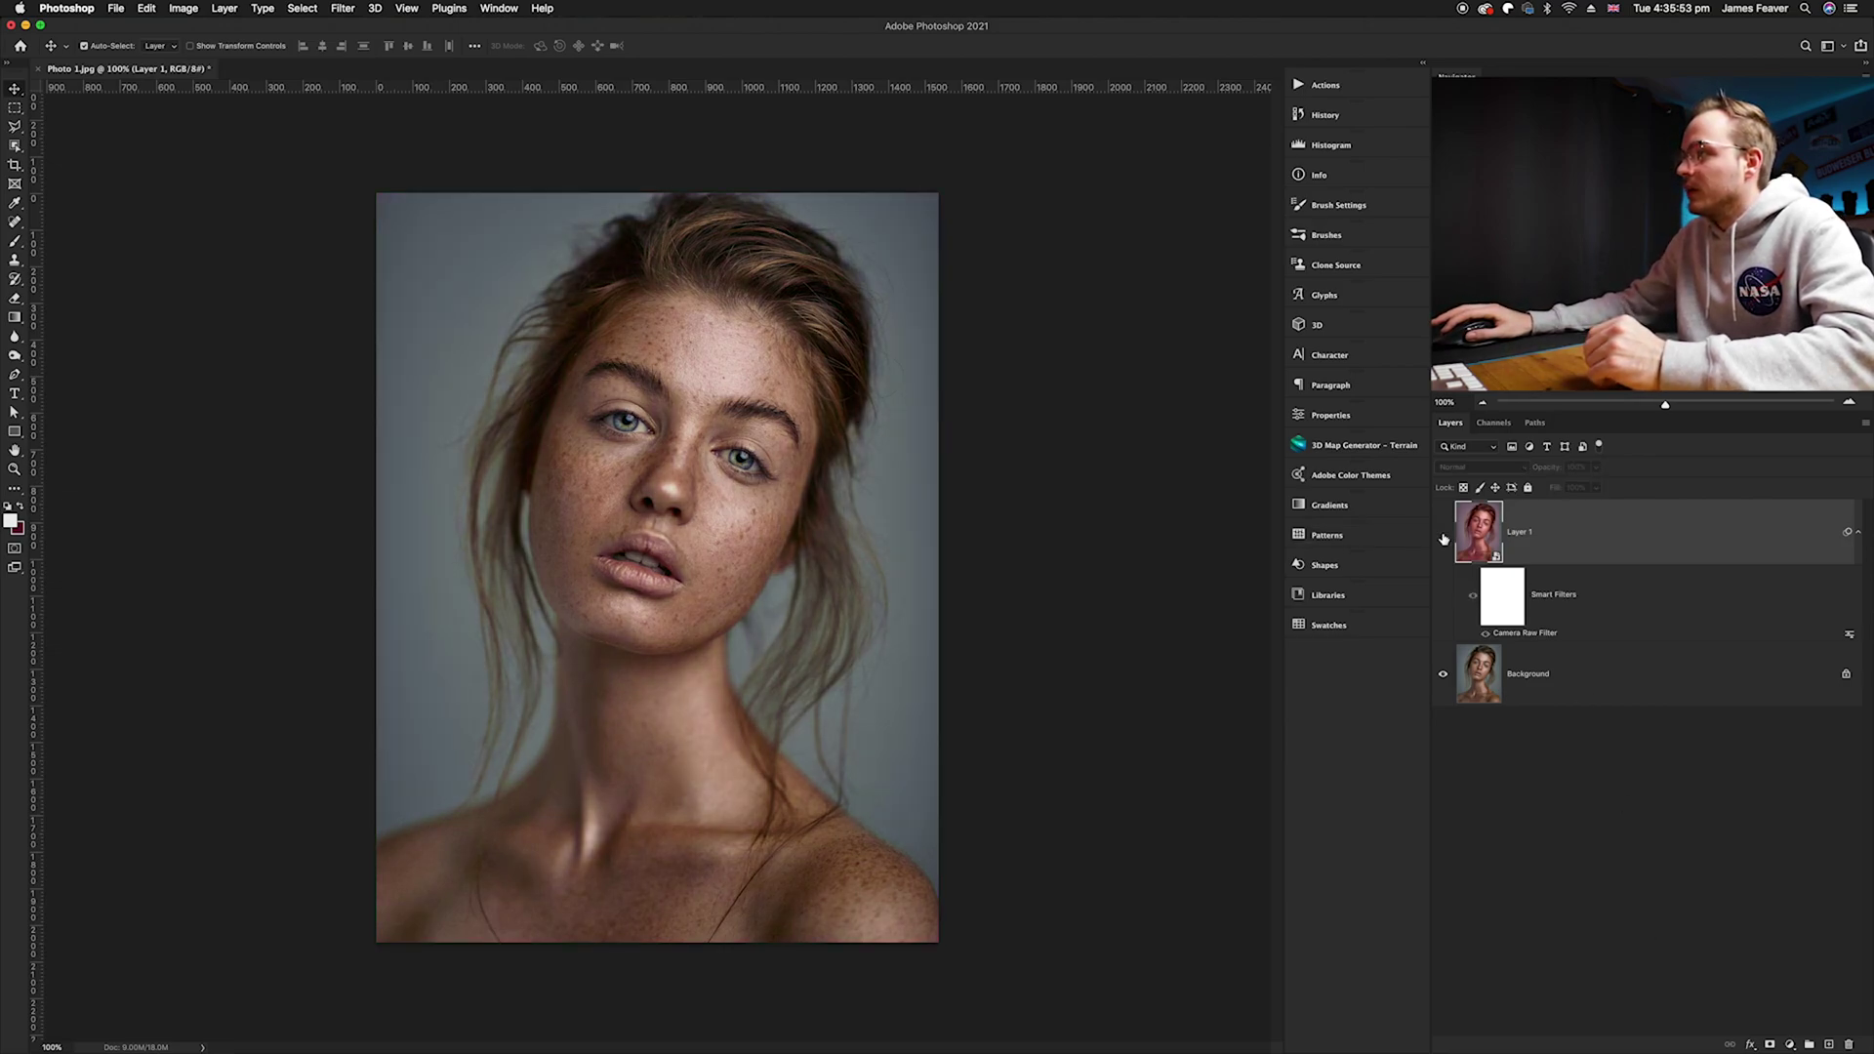
left_click(1444, 535)
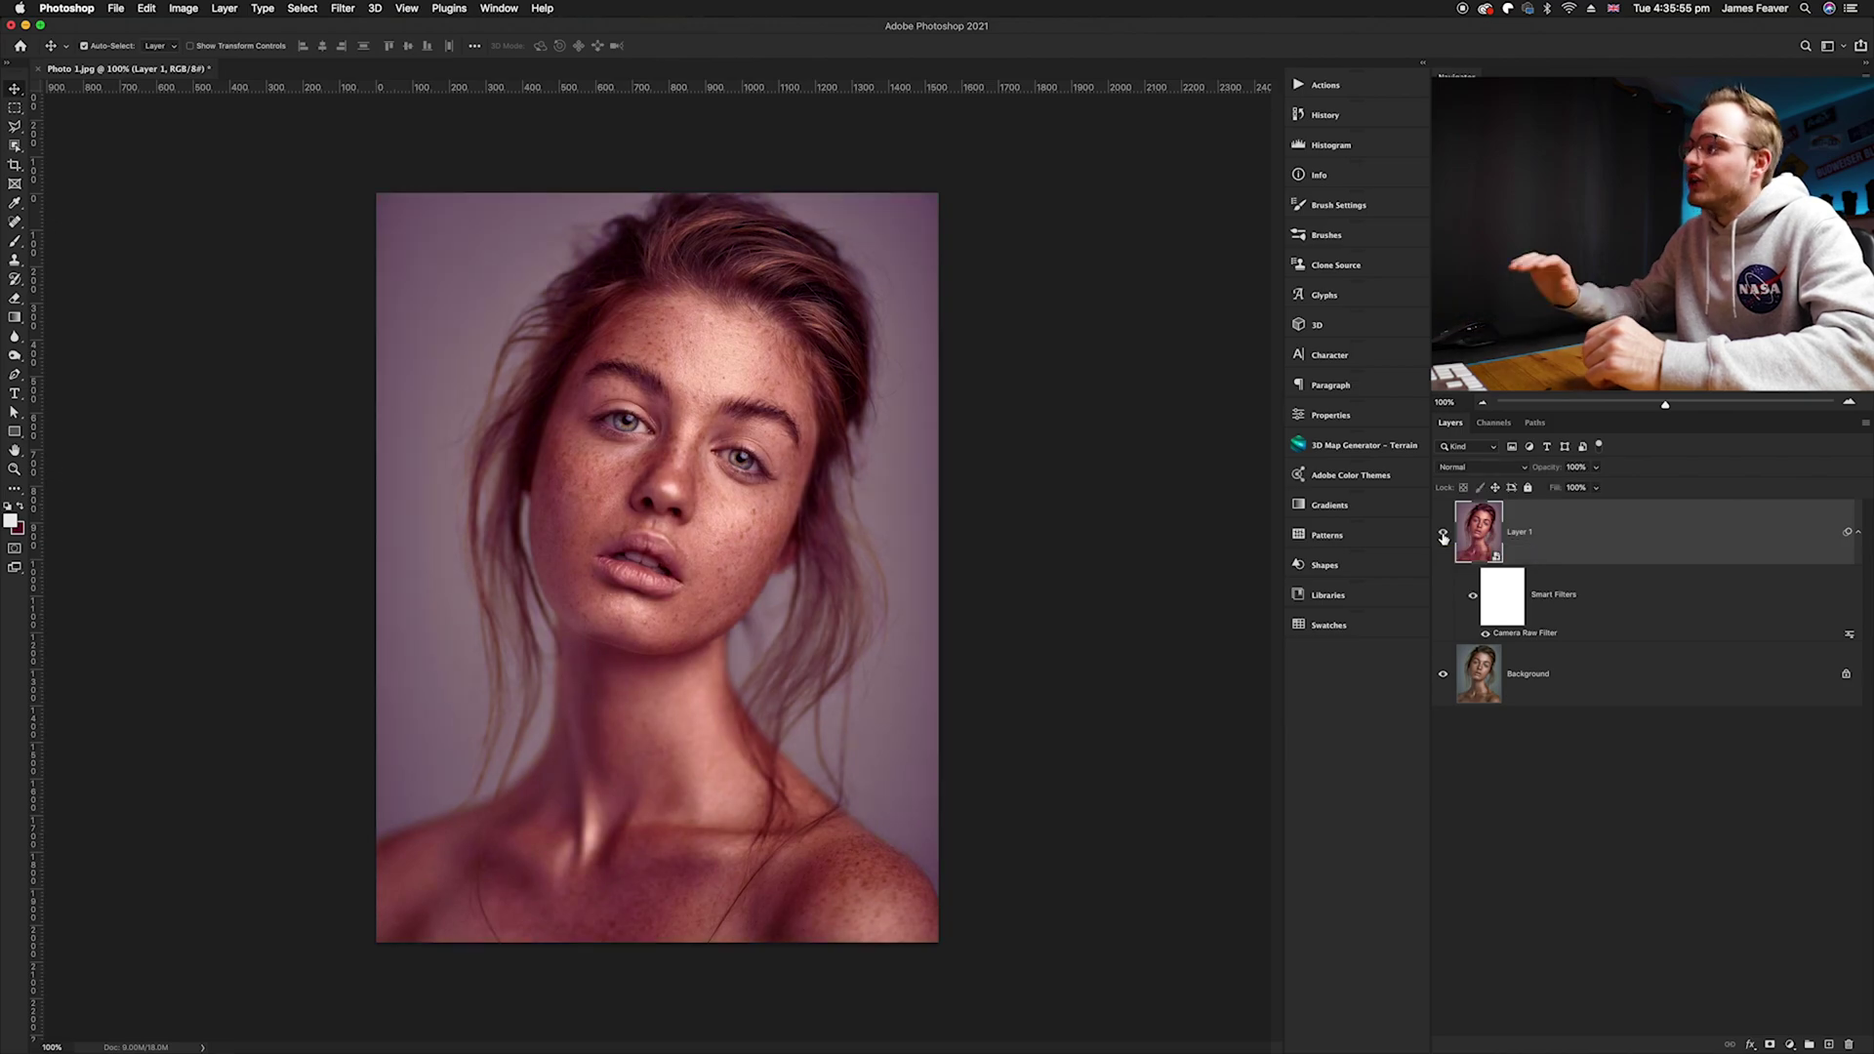